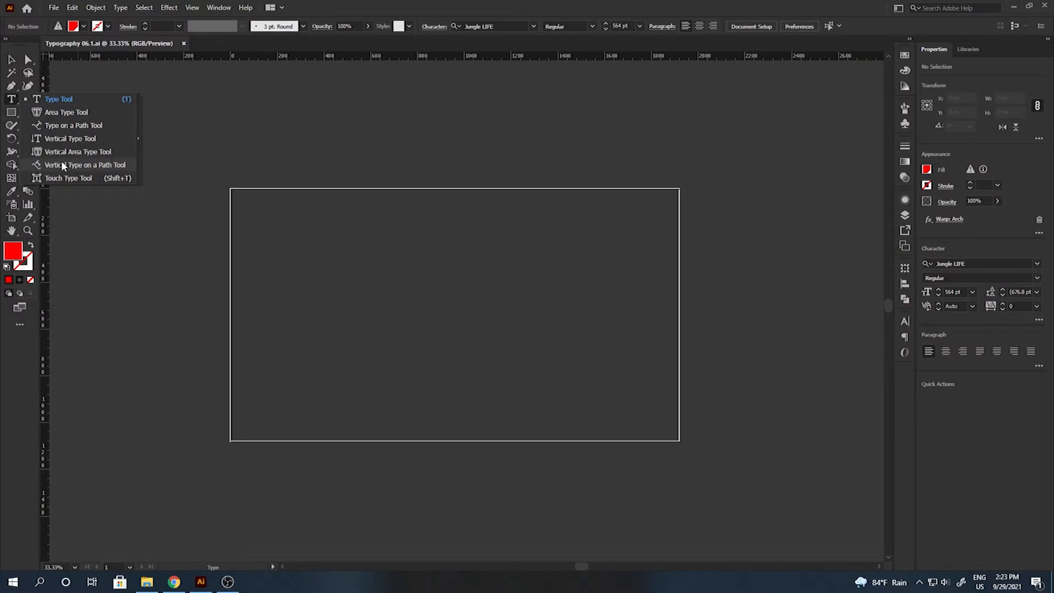
Type the word BOOM on the artboard and shift it down and left.
click(372, 314)
text(BOOM)
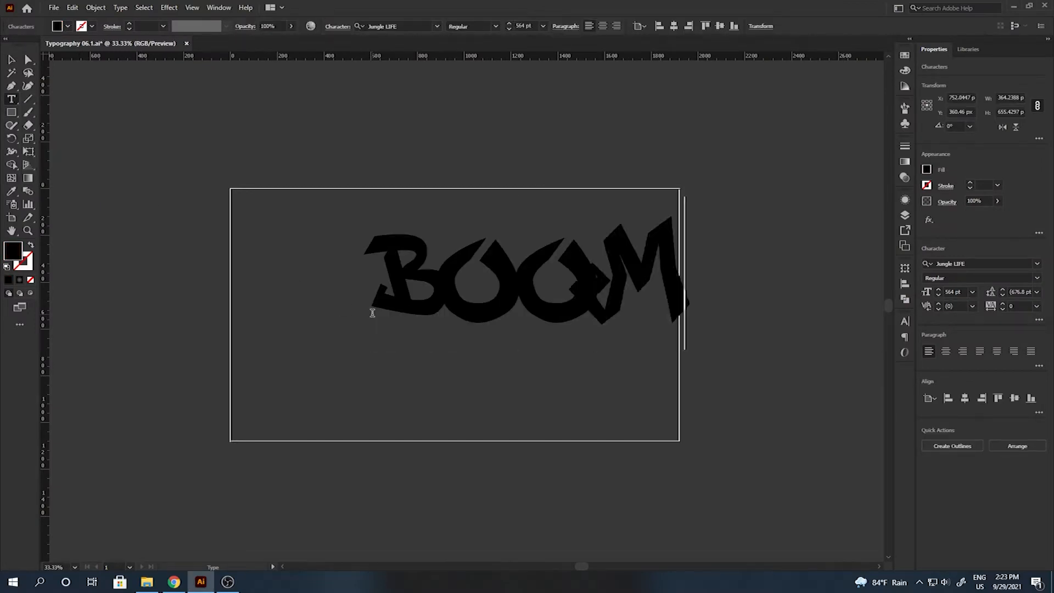
key(Escape)
drag(464, 267, 399, 289)
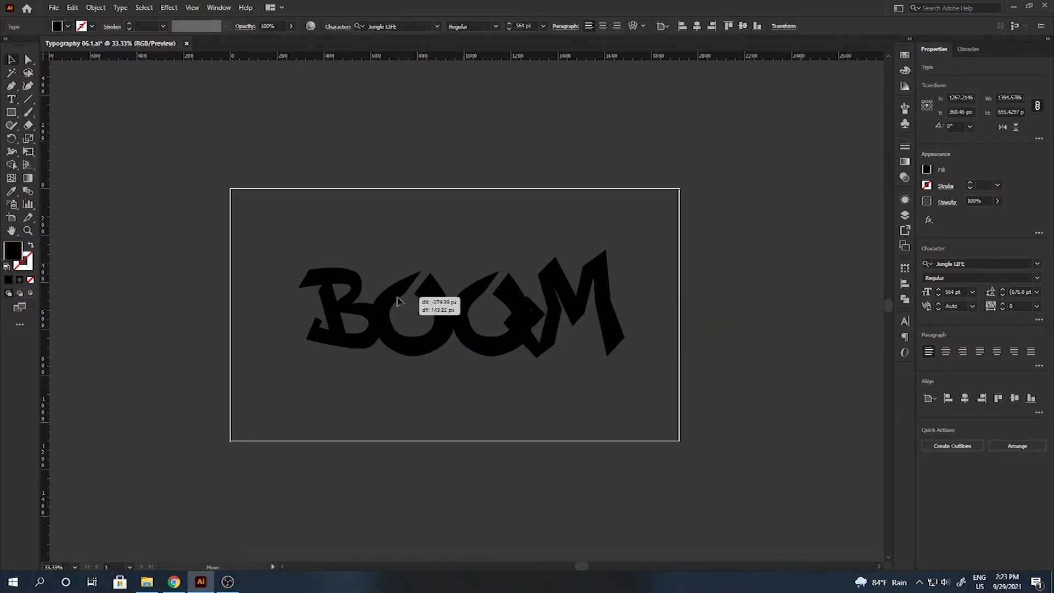
Warp BOOM with an Arc Upper envelope, add a 13% Arch warp, and lower it.
click(634, 26)
click(684, 331)
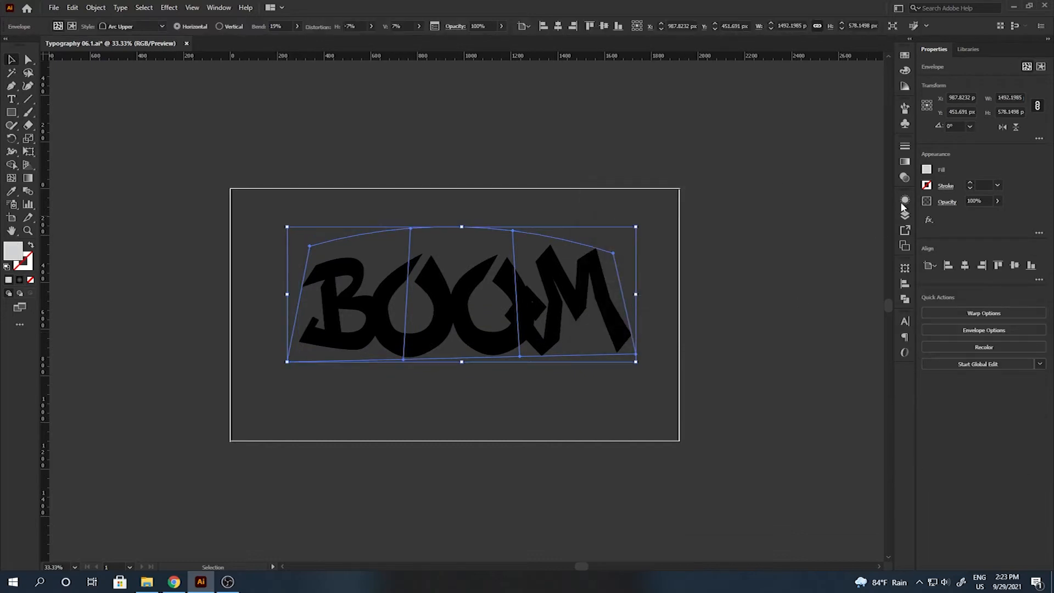
click(905, 199)
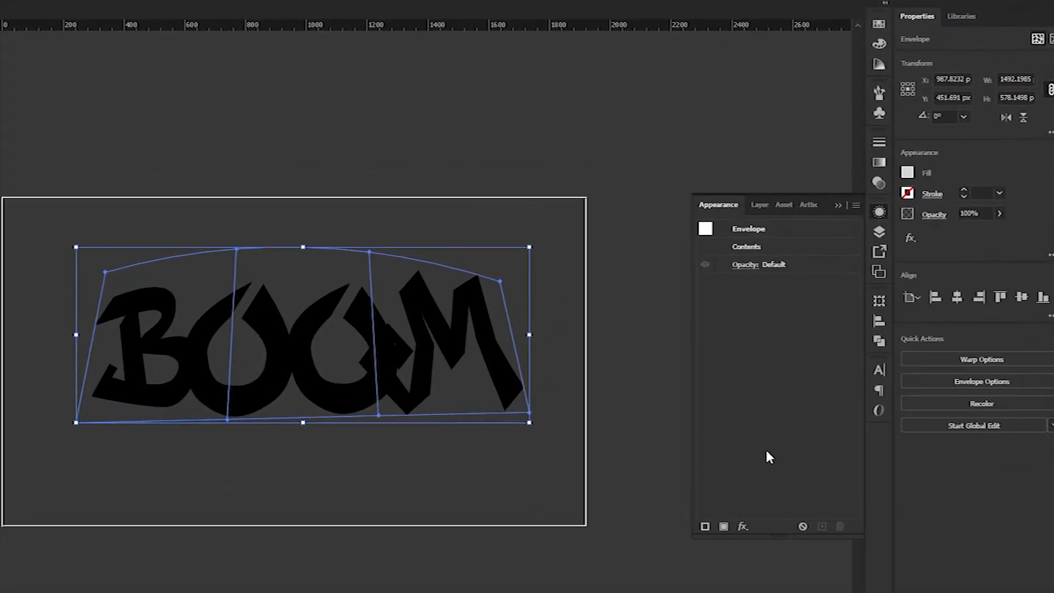
click(742, 526)
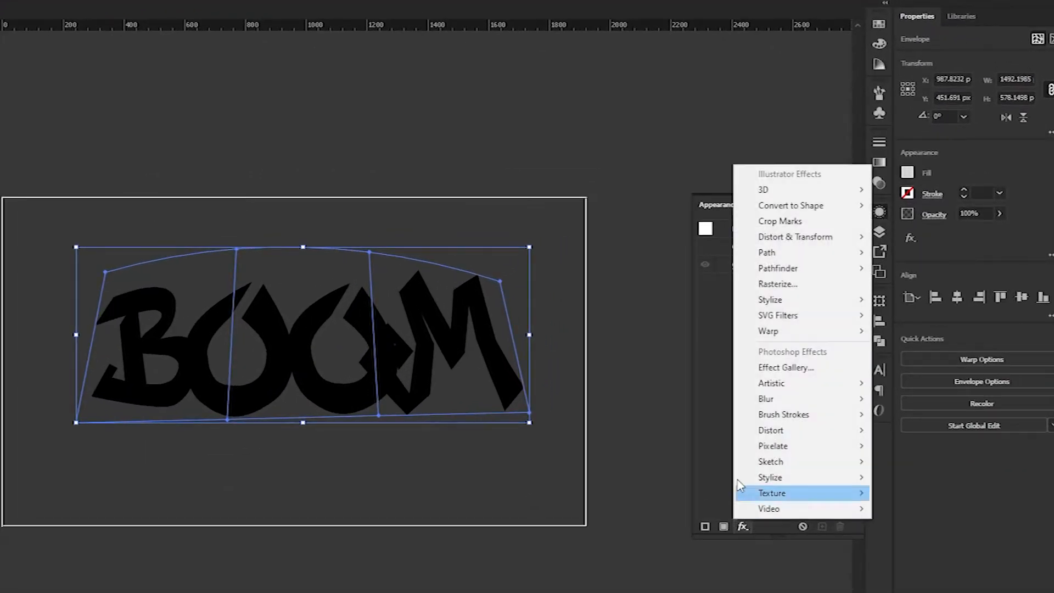
click(904, 375)
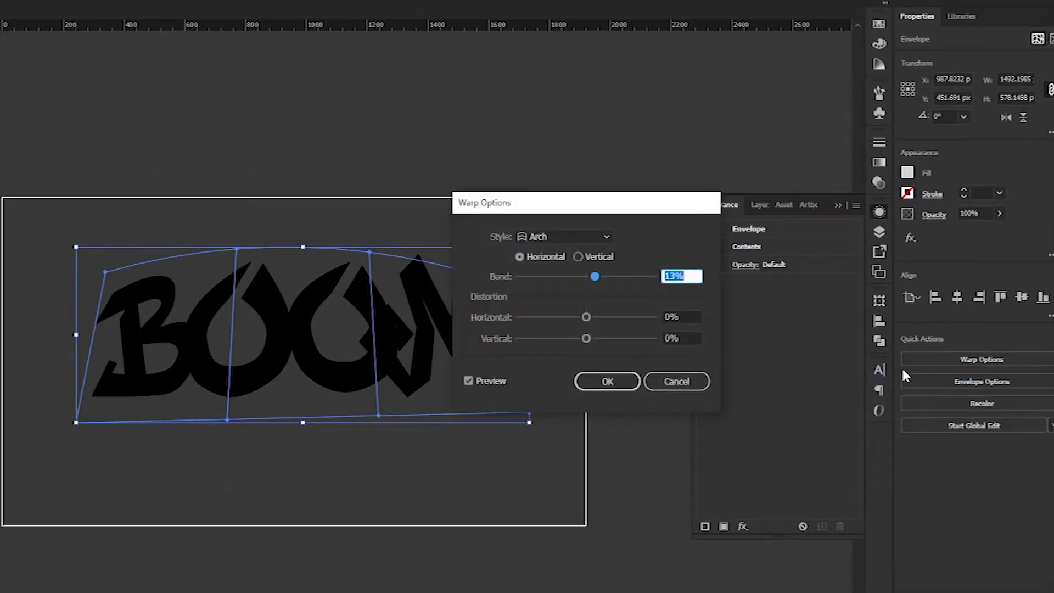
click(607, 381)
drag(444, 360, 438, 388)
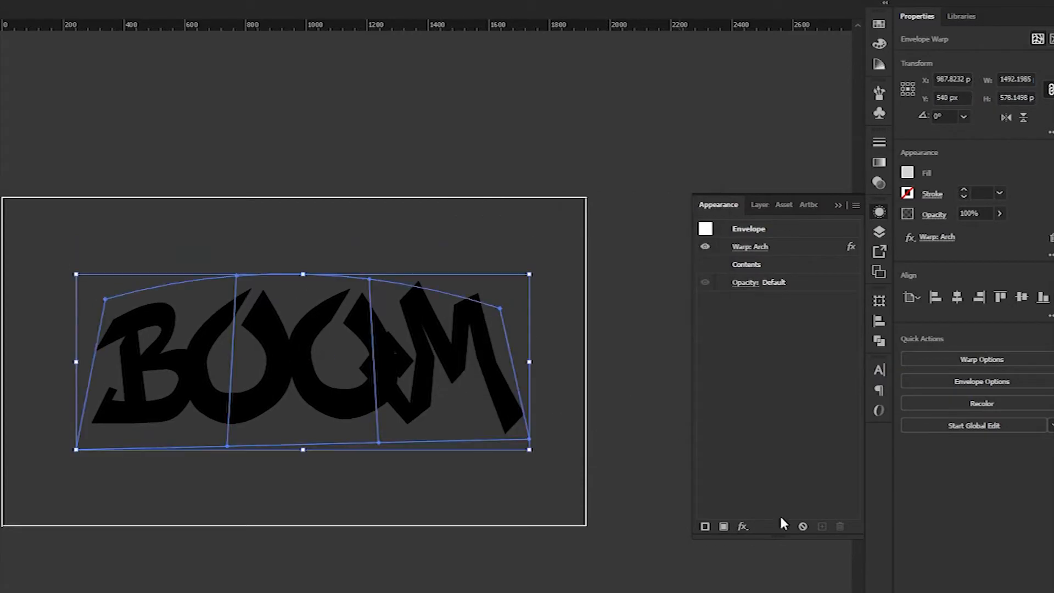
Add a new fill to BOOM using the orange streak pattern swatch.
click(723, 526)
click(781, 300)
click(681, 359)
key(Escape)
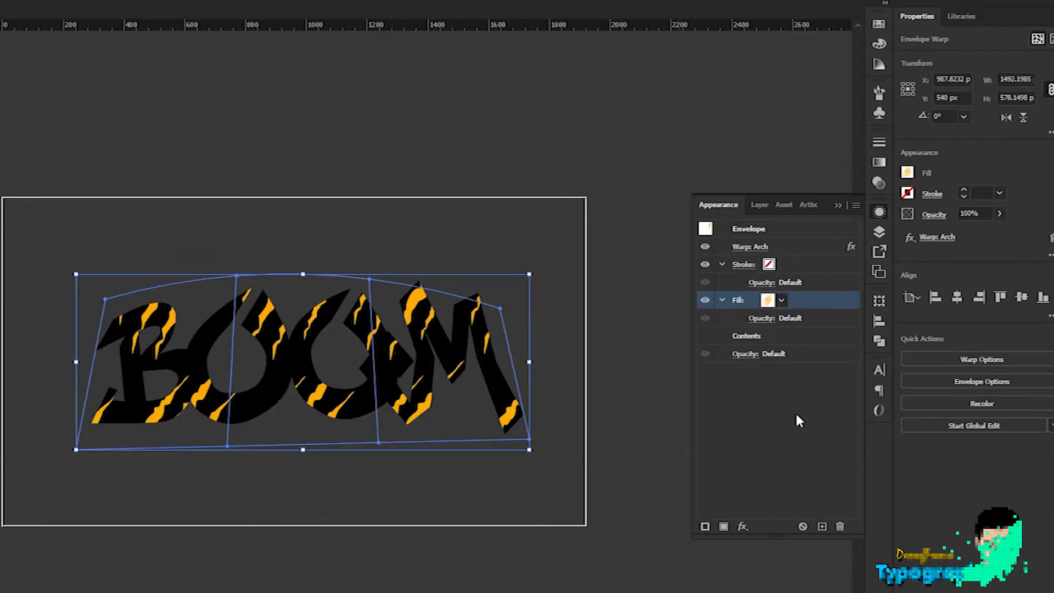
click(723, 299)
click(722, 264)
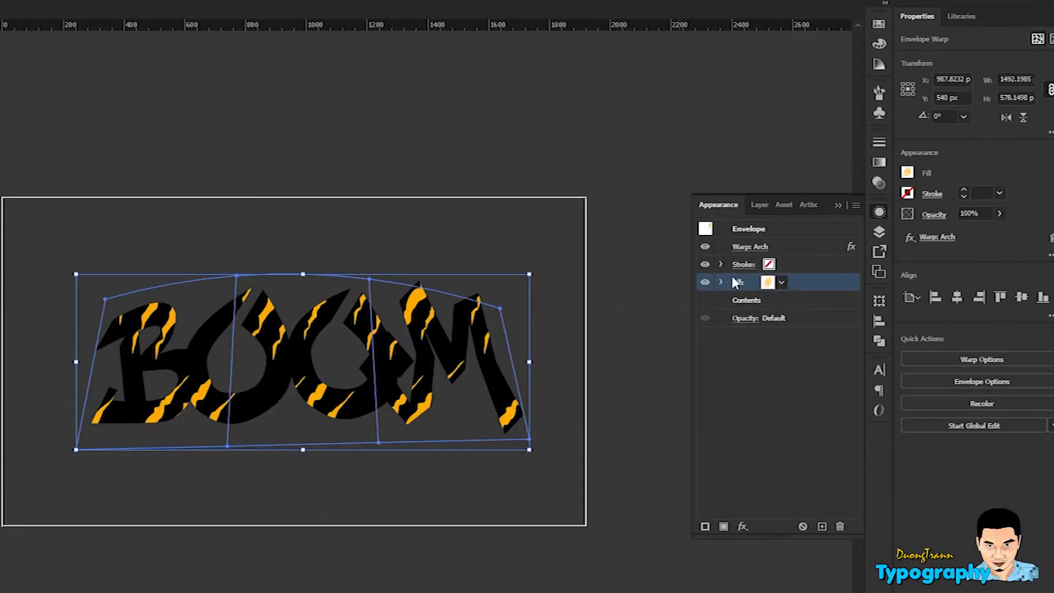
Add a second fill below the pattern with a dark radial gradient.
click(724, 526)
drag(790, 265, 791, 307)
click(769, 301)
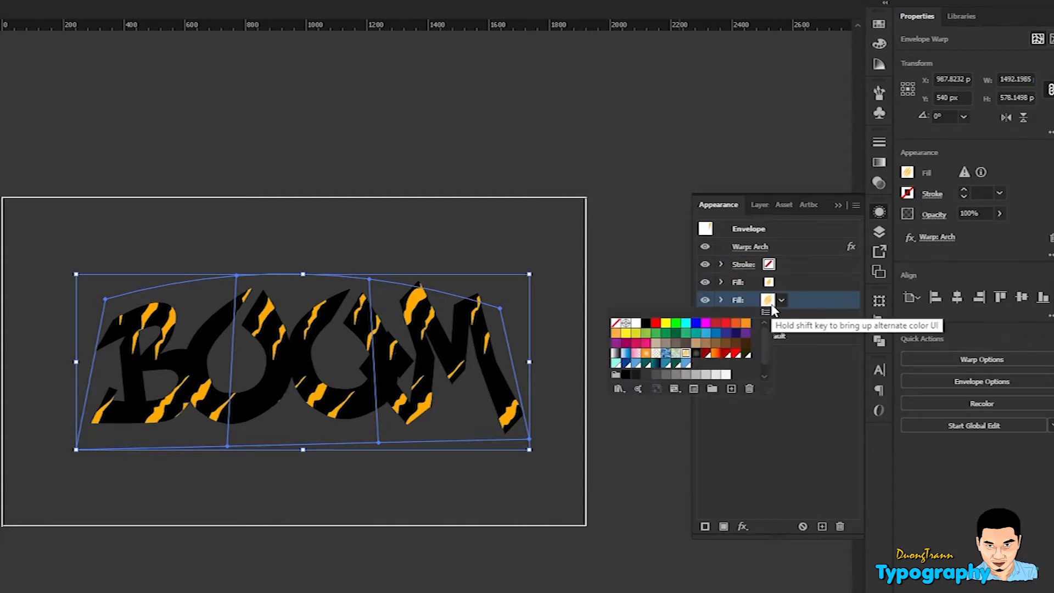
click(696, 354)
key(Escape)
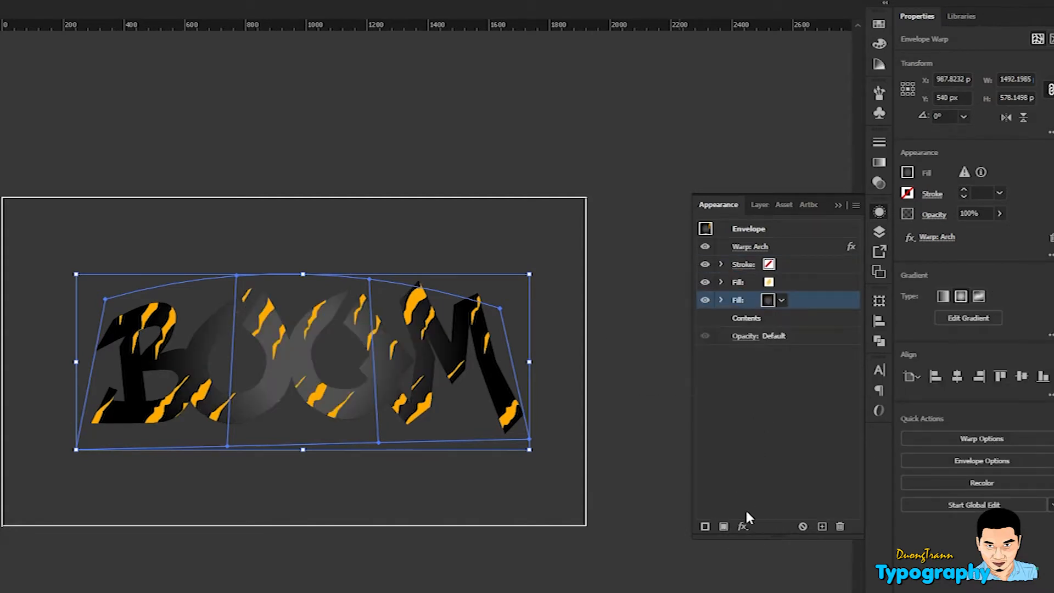
Apply an Inner Glow effect to the gradient fill.
click(744, 525)
mouse_move(808, 301)
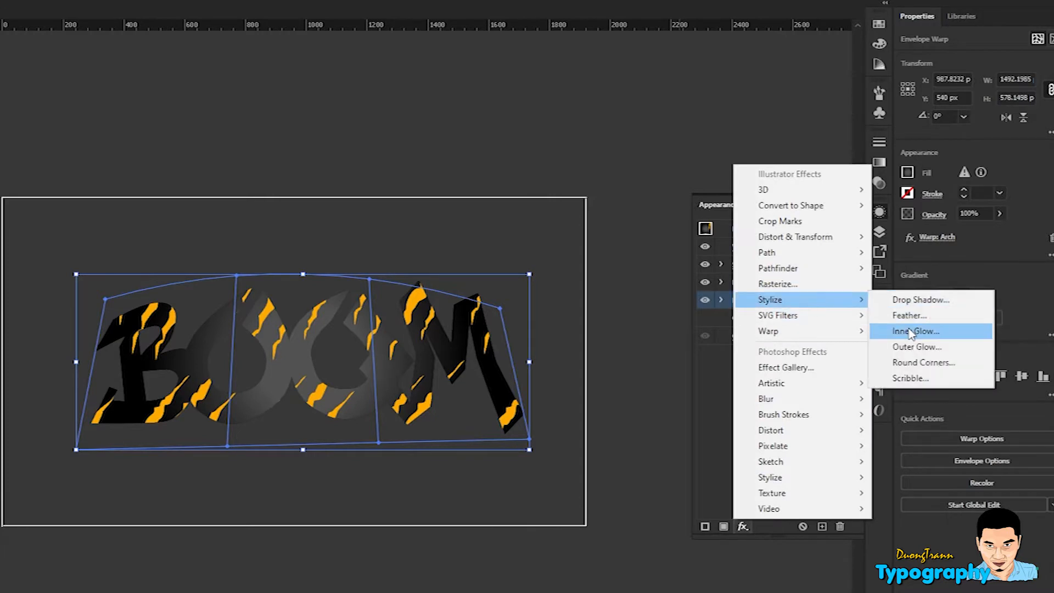
click(912, 331)
click(336, 252)
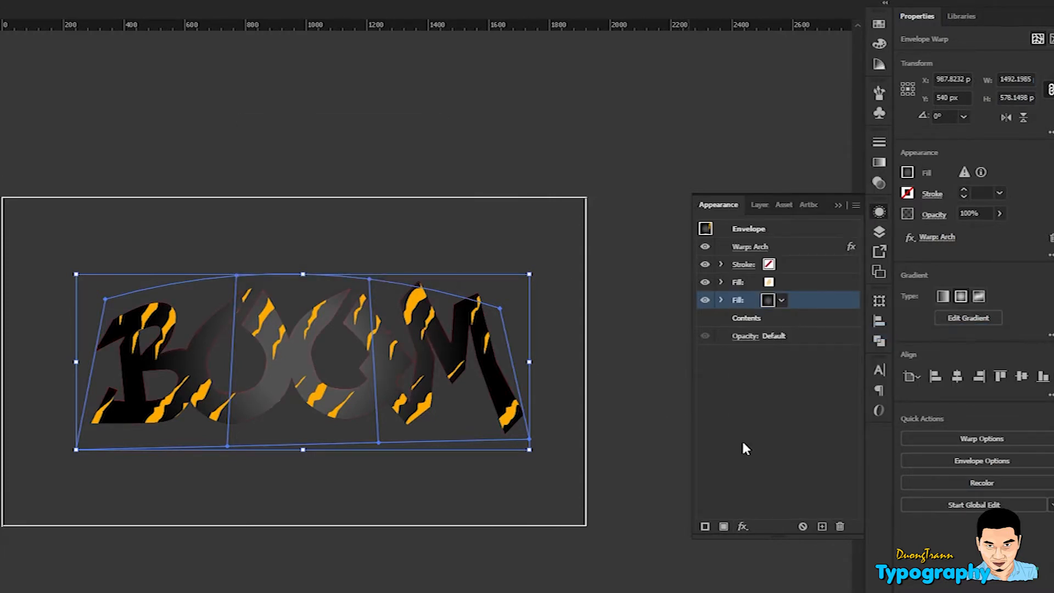
click(743, 526)
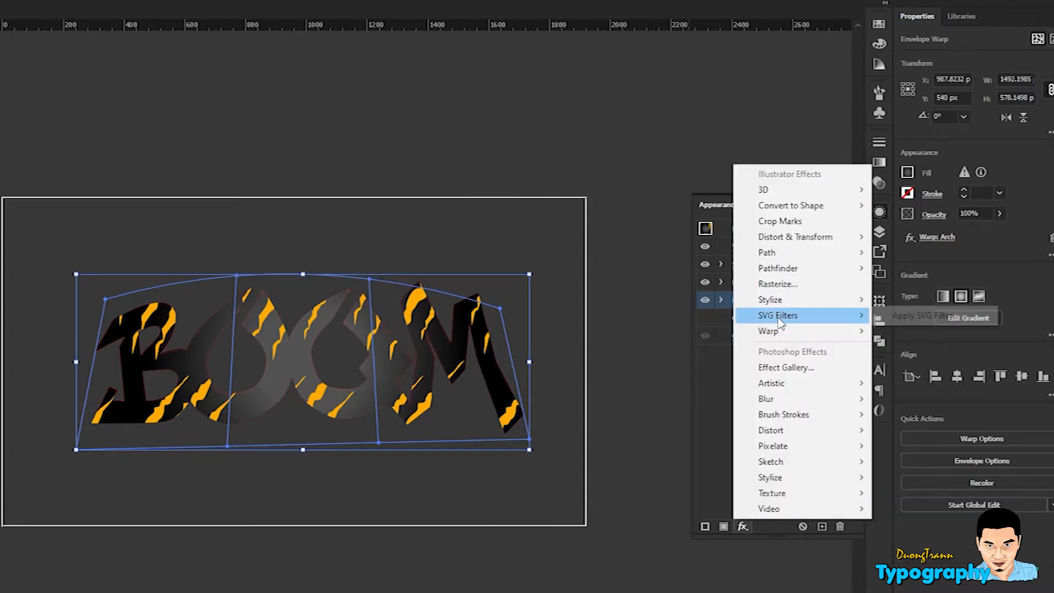
Give the gradient fill a Plastic Wrap effect, 27% opacity and Color Dodge blending.
mouse_move(785, 383)
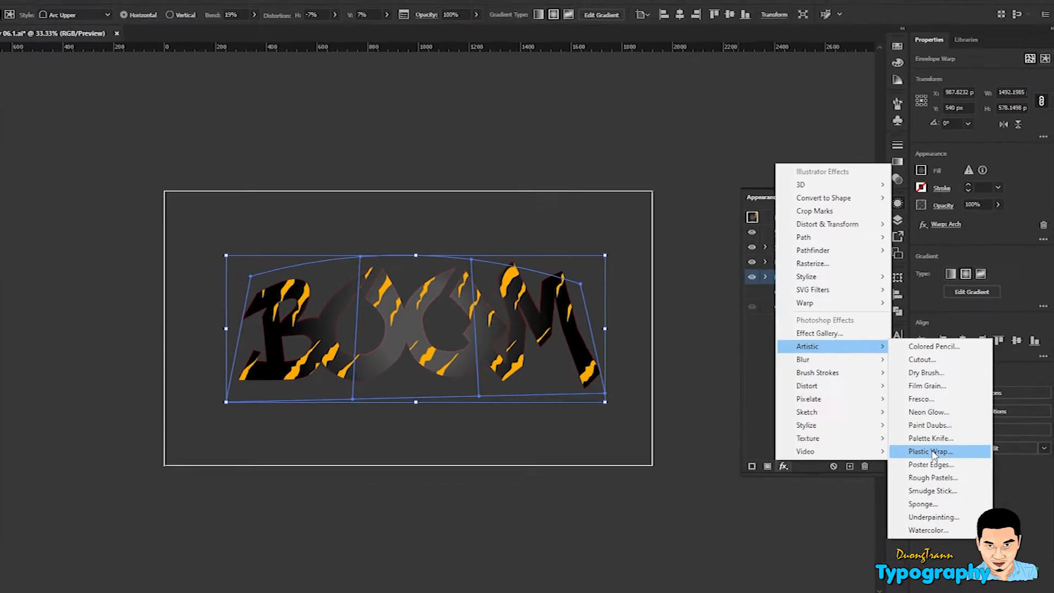
click(936, 508)
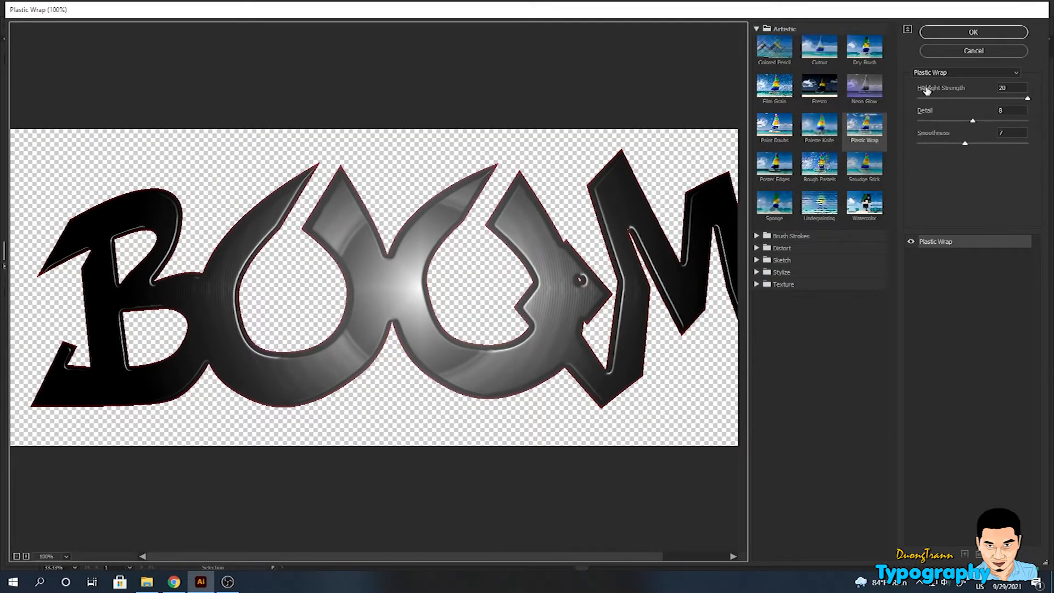
click(973, 32)
click(879, 183)
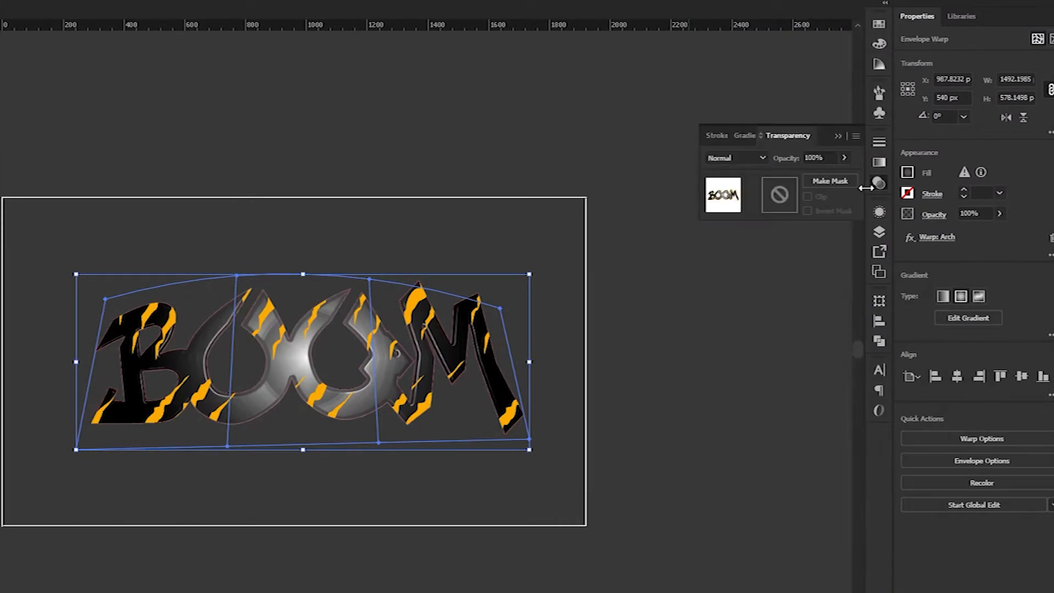
text(30)
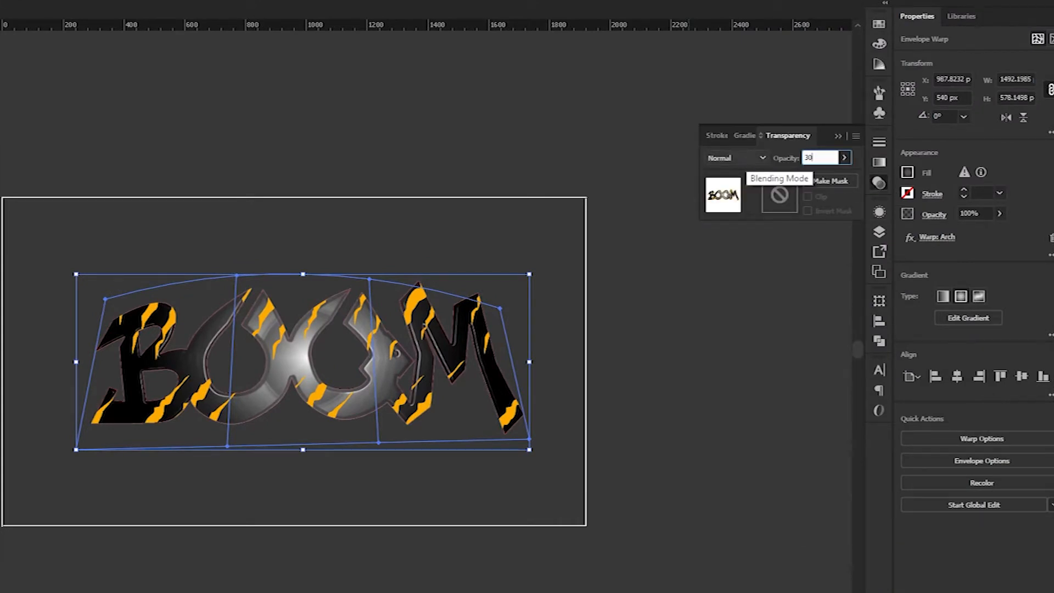
key(Return)
click(743, 157)
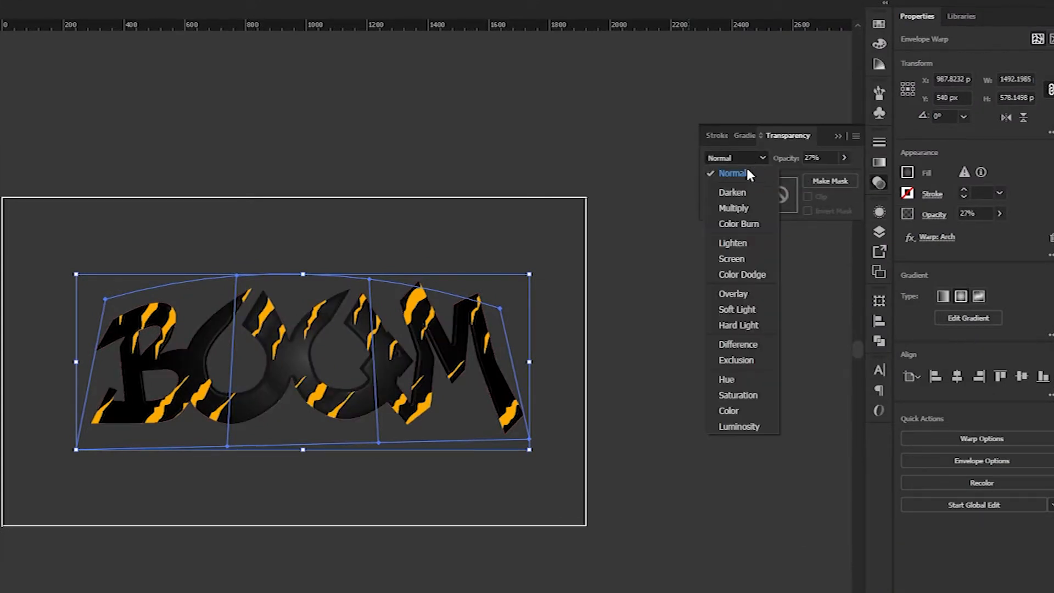
click(744, 274)
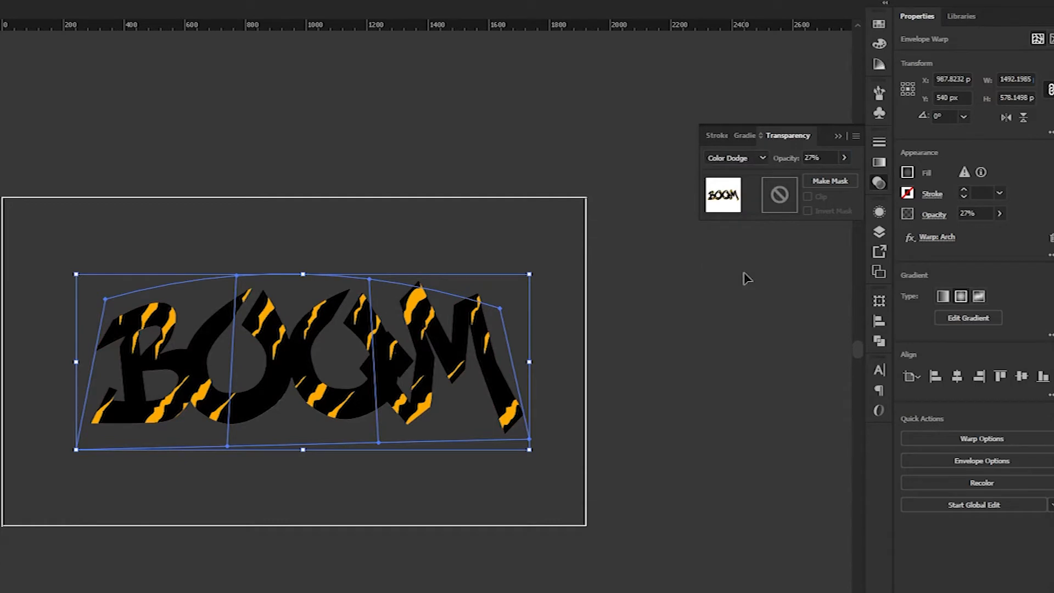
click(837, 135)
Duplicate the gradient fill, move it below the plain fill, and blend it in Screen mode.
click(879, 211)
click(818, 302)
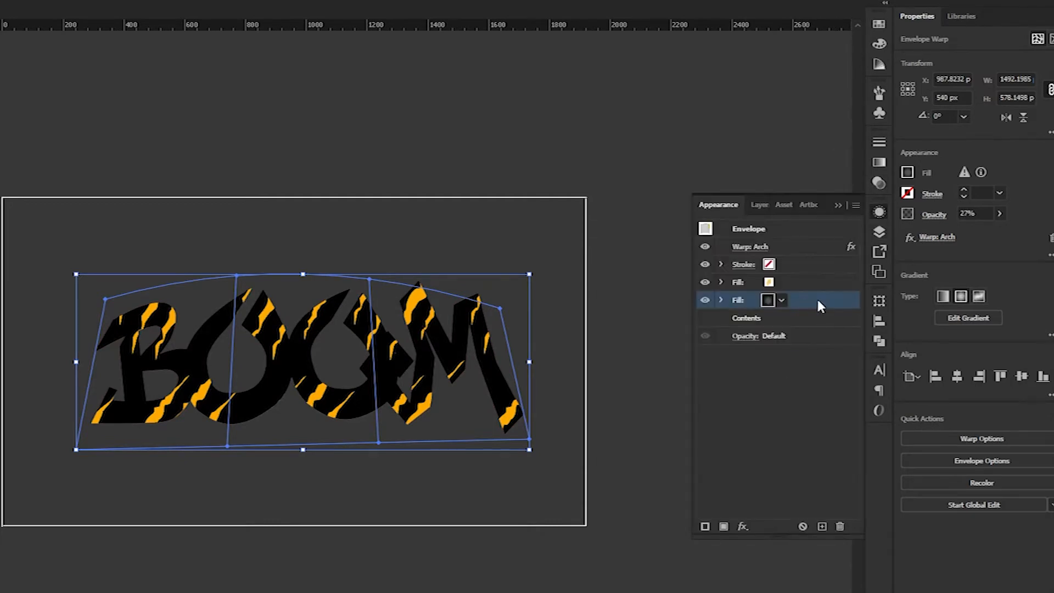
click(822, 526)
drag(812, 310, 783, 321)
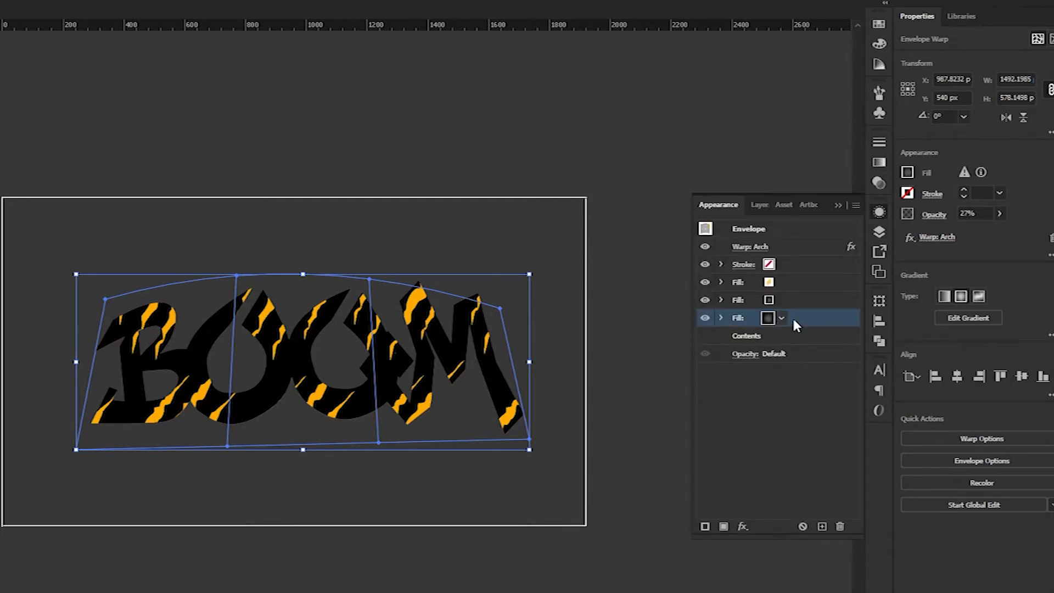
click(878, 183)
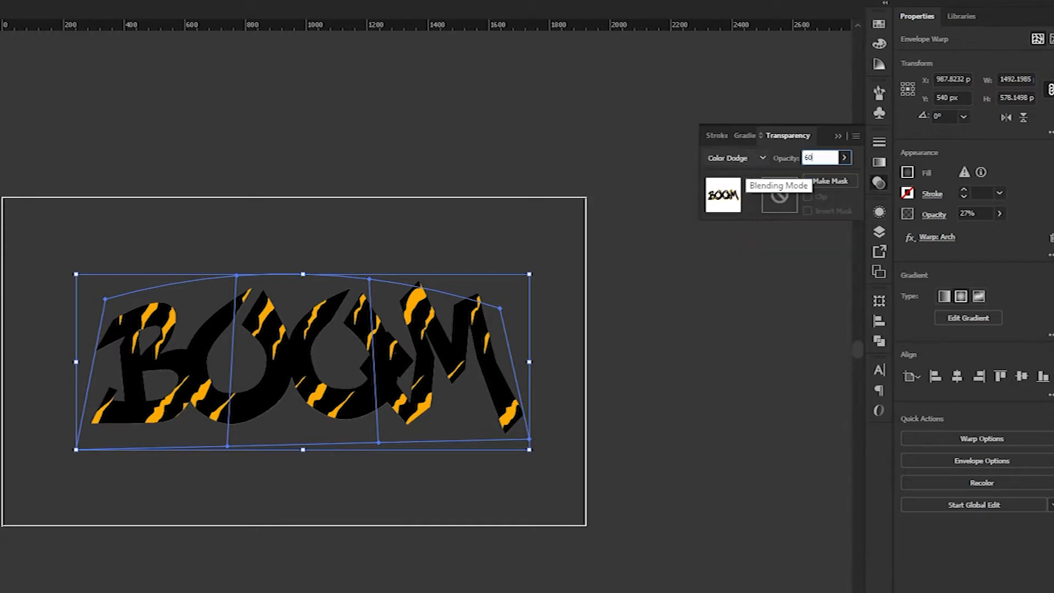
click(762, 161)
click(745, 254)
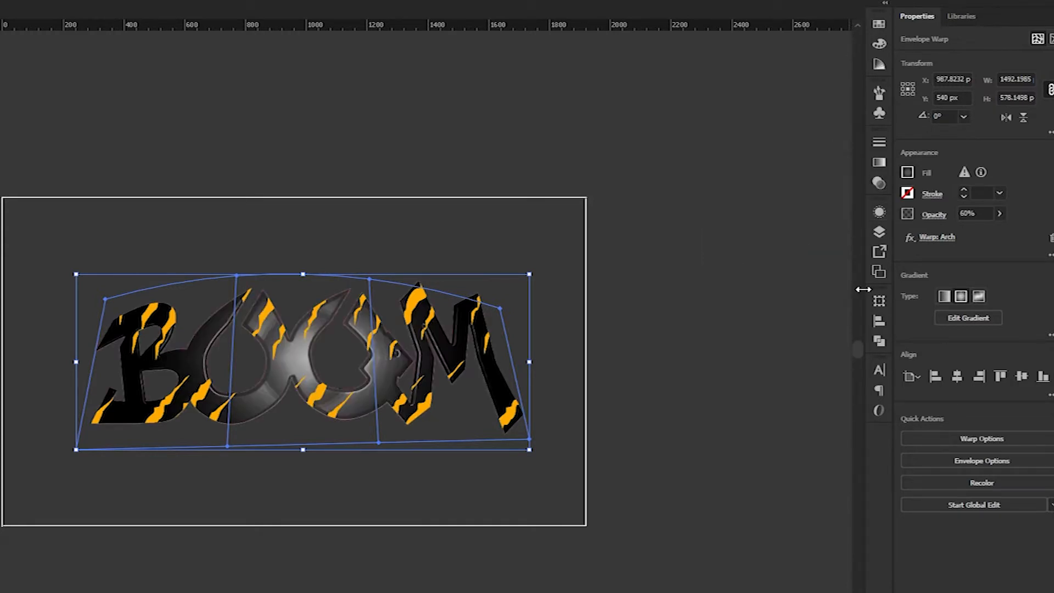
click(879, 214)
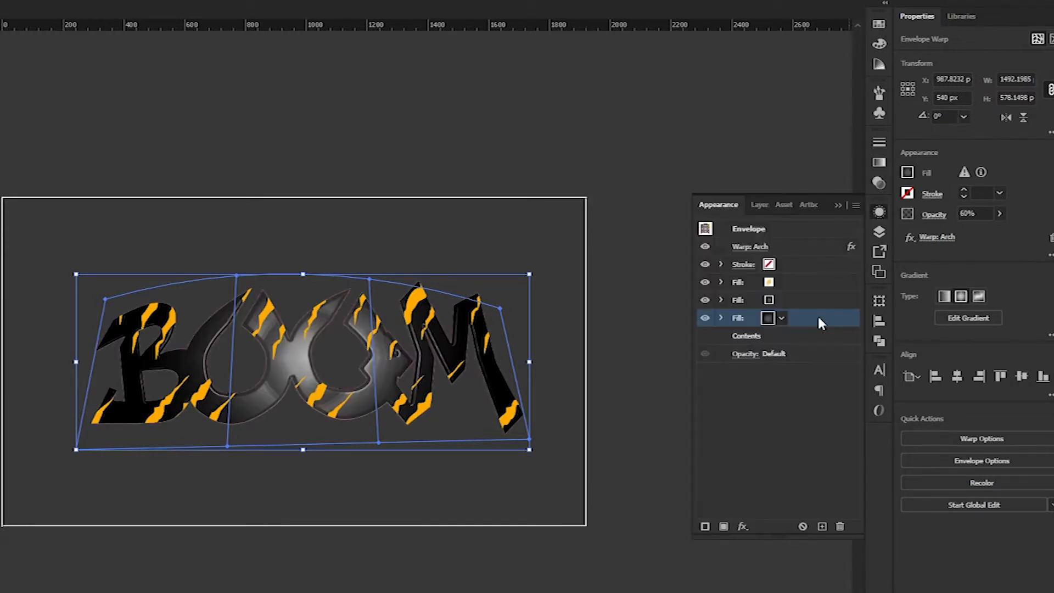
Add a new bottom fill with the orange-red gradient.
click(724, 526)
drag(791, 265, 790, 346)
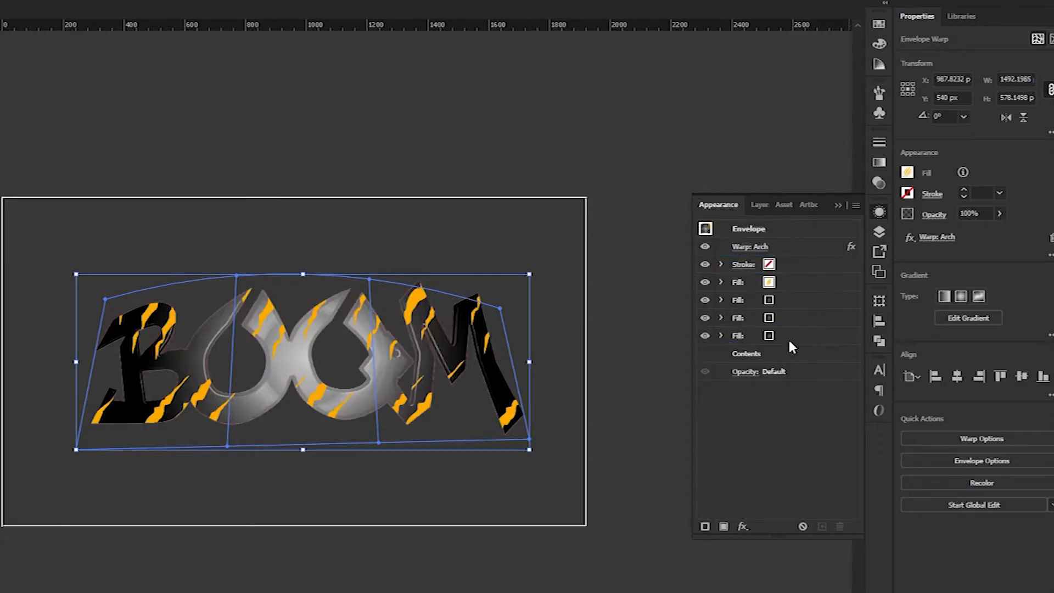
click(767, 335)
click(767, 335)
click(716, 394)
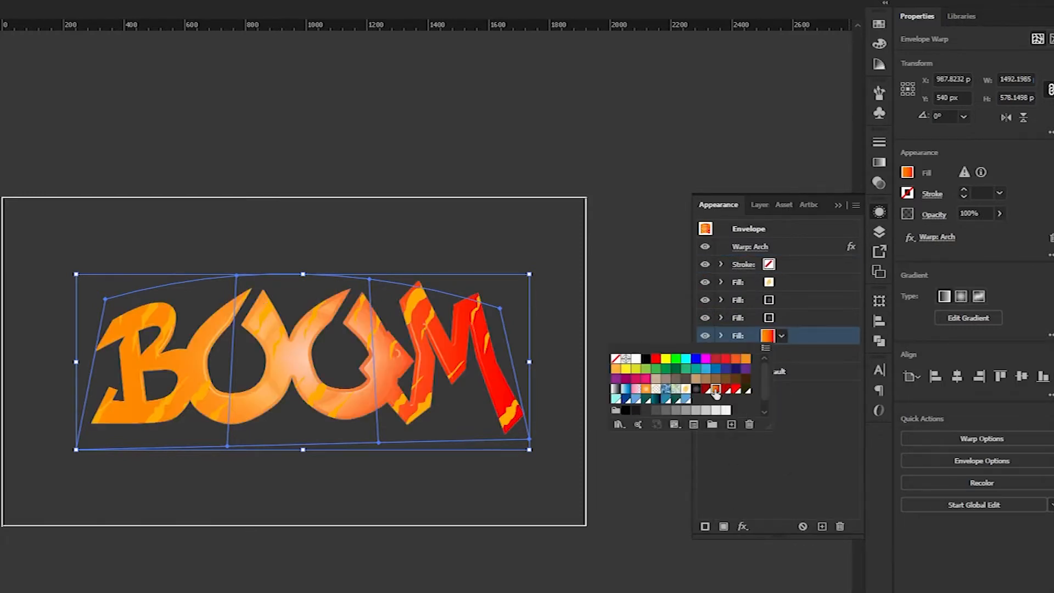
key(Escape)
Set the gradient angle to -90° so it runs vertically.
click(879, 183)
click(879, 162)
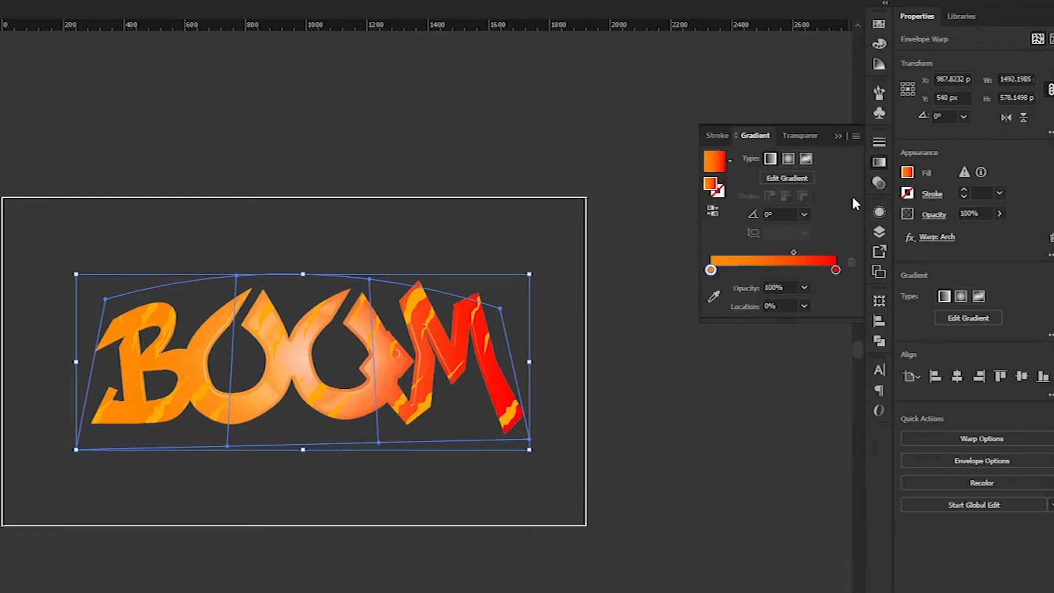
click(804, 215)
click(818, 426)
click(878, 162)
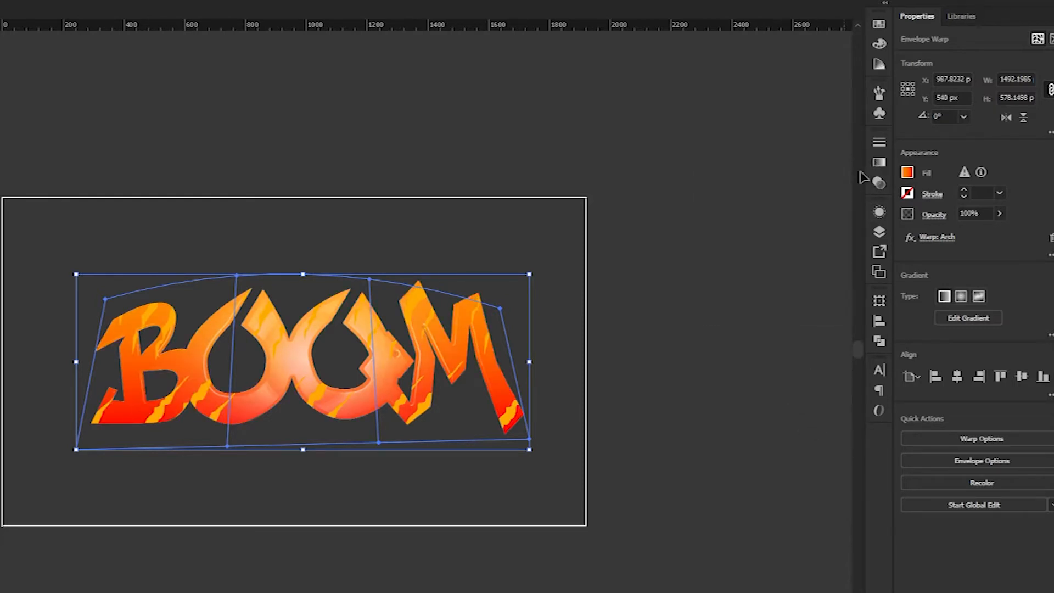
click(879, 212)
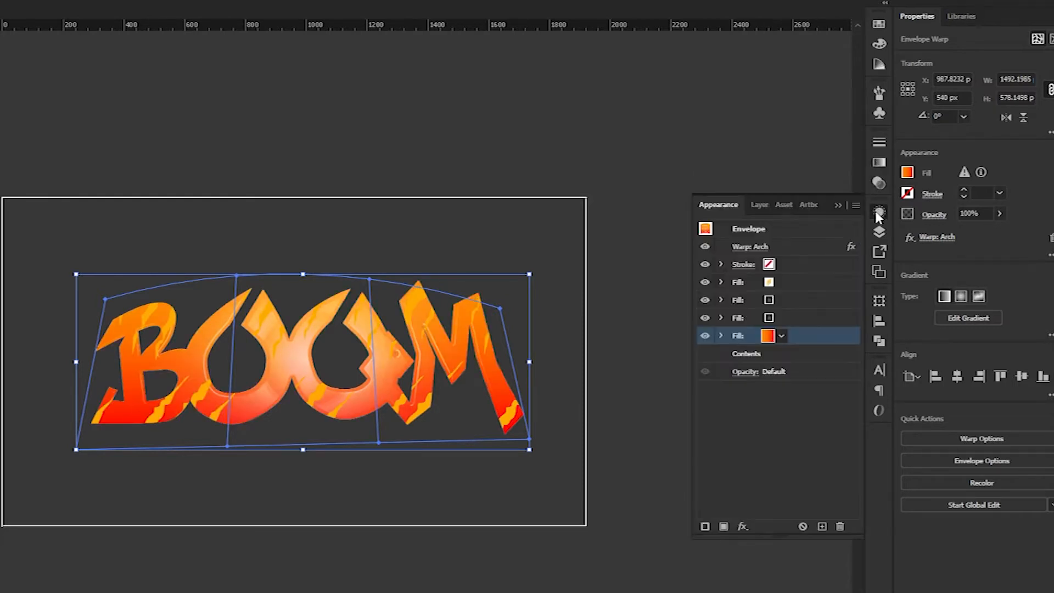
Add an Inner Glow in Multiply mode to the gradient fill.
click(742, 526)
mouse_move(796, 251)
click(906, 252)
click(748, 331)
click(742, 526)
mouse_move(790, 303)
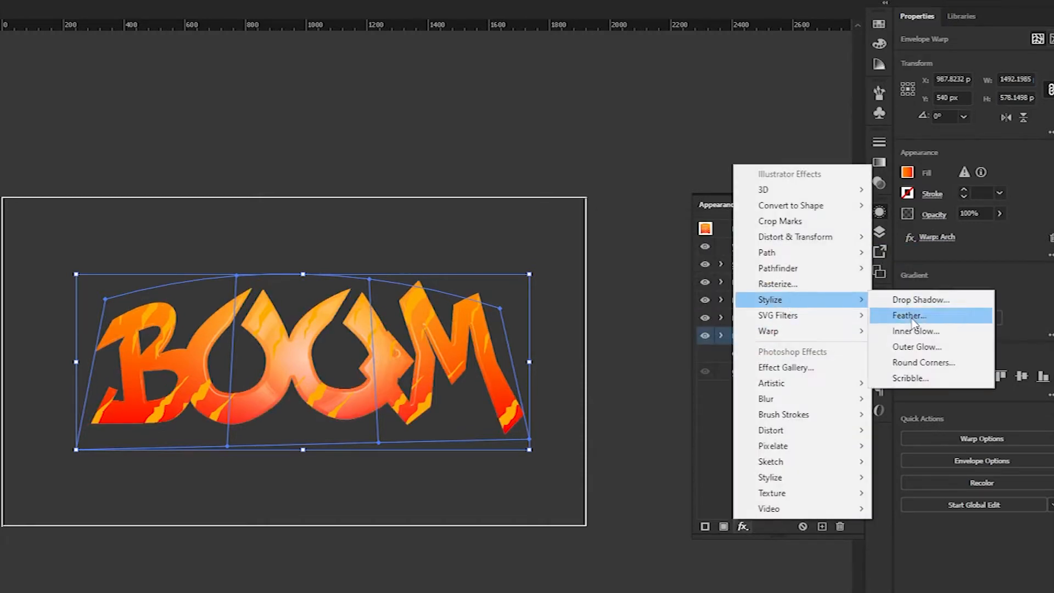
click(915, 331)
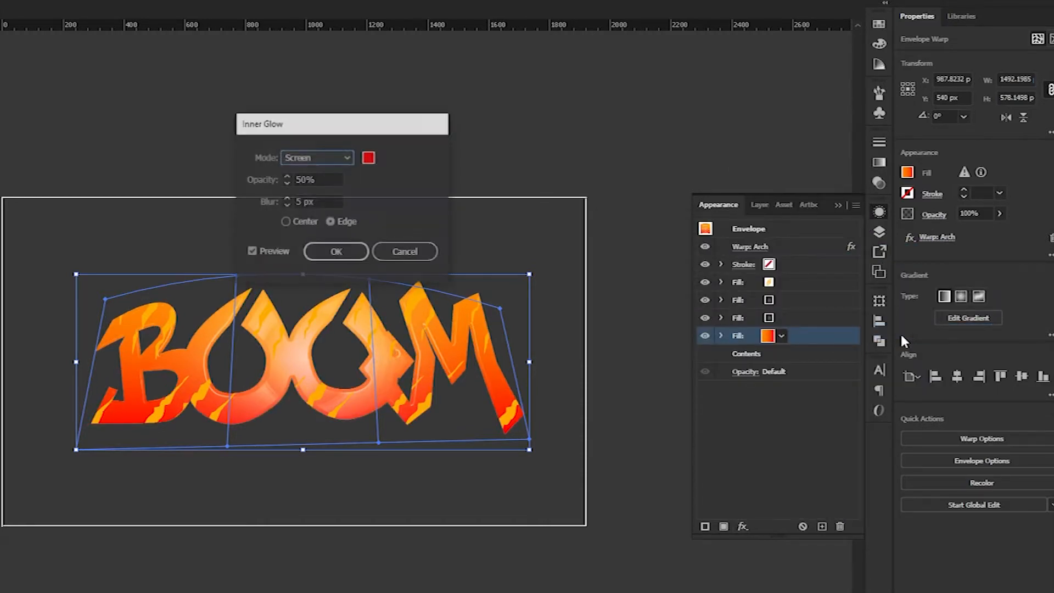
click(345, 158)
click(305, 144)
click(336, 252)
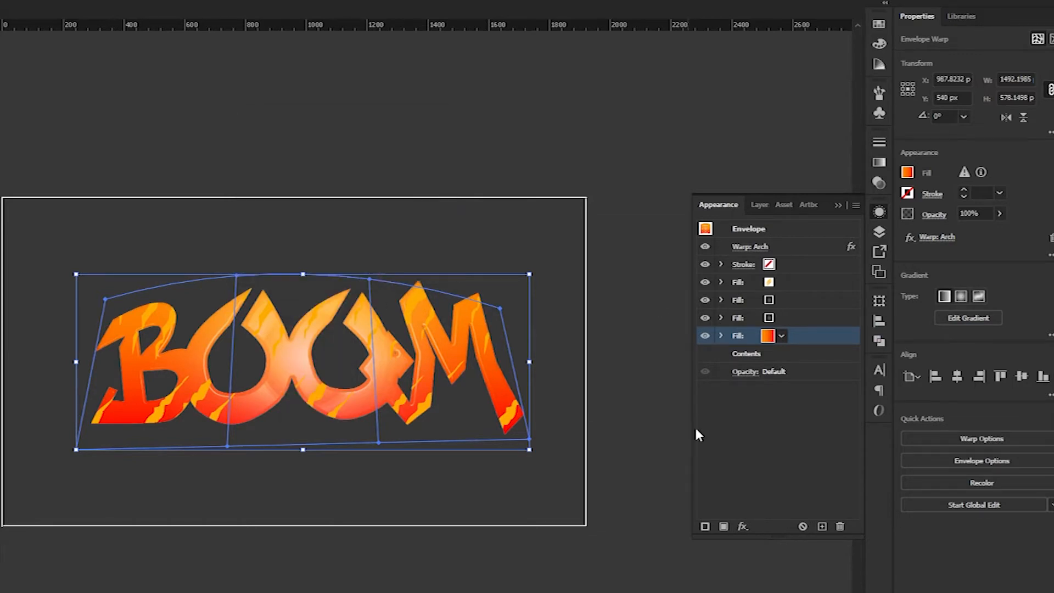
Add a red fill at the bottom of BOOM's fill stack.
click(723, 526)
drag(738, 264, 738, 354)
click(767, 353)
click(737, 408)
click(802, 353)
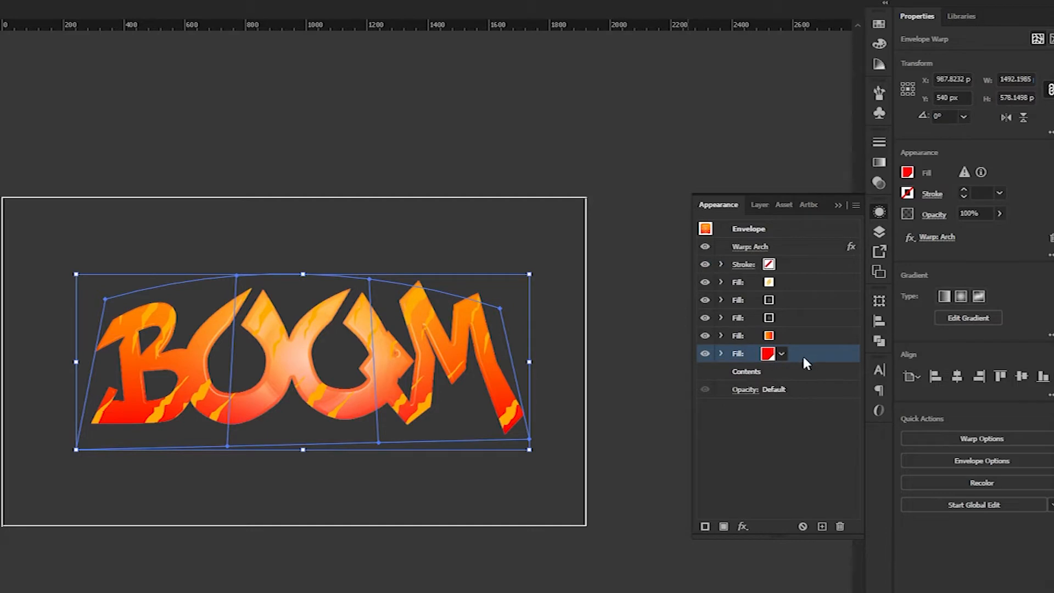
Expand the red fill with a 3 px Offset Path using round joins.
click(742, 527)
click(940, 181)
click(667, 276)
click(670, 306)
text(3)
click(679, 331)
Shift the red fill with a Transform effect moving 4 px horizontally and 3 px vertically.
click(742, 527)
mouse_move(802, 253)
mouse_move(823, 236)
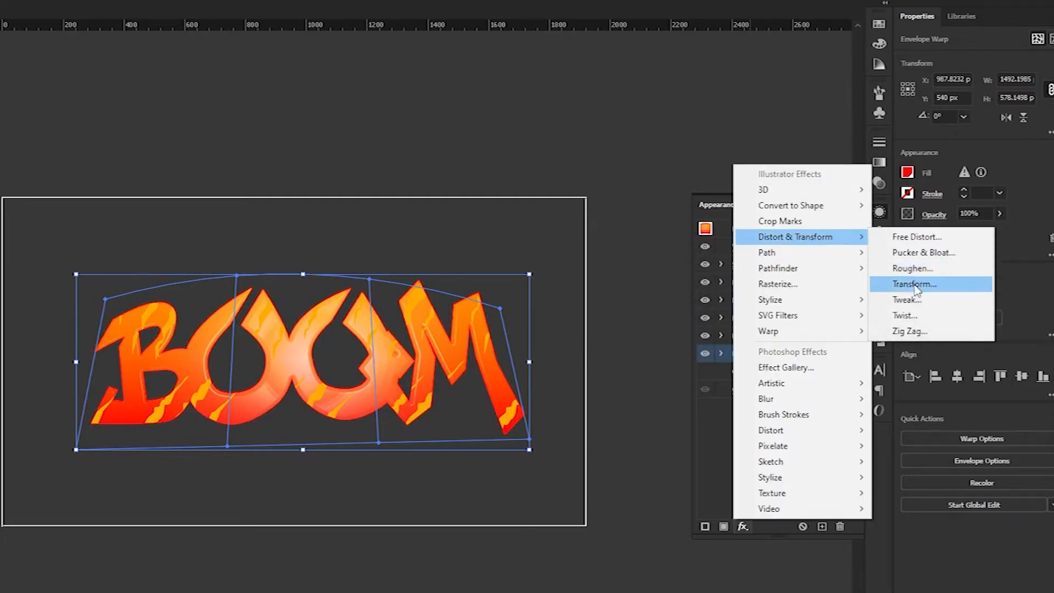
click(922, 285)
click(782, 244)
text(4)
key(Tab)
text(3)
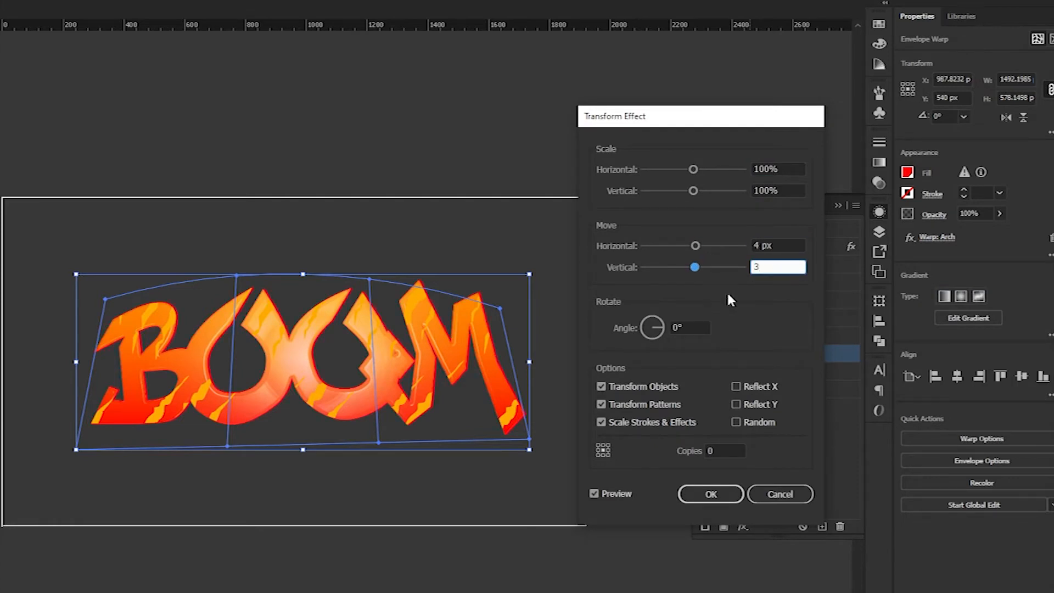
click(711, 496)
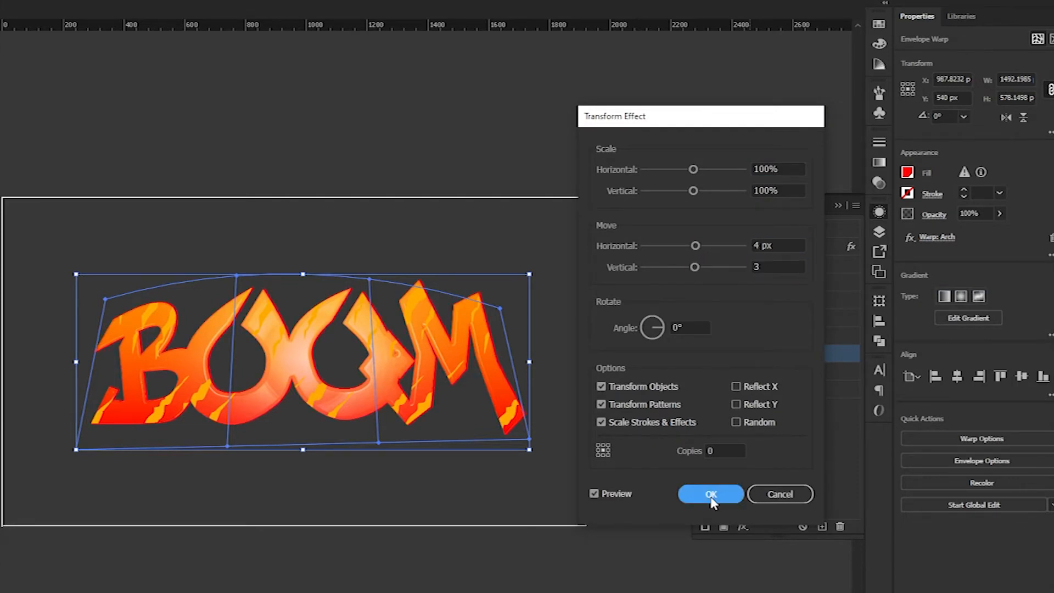
Give the red fill a dark-coloured Multiply Inner Glow with a small blur.
click(742, 527)
mouse_move(844, 305)
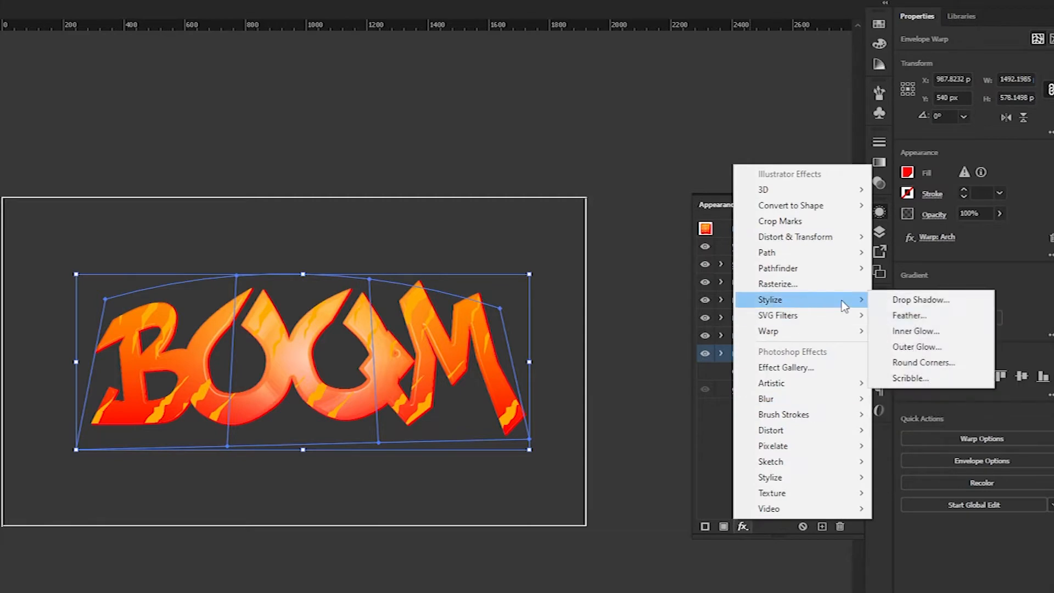
click(915, 331)
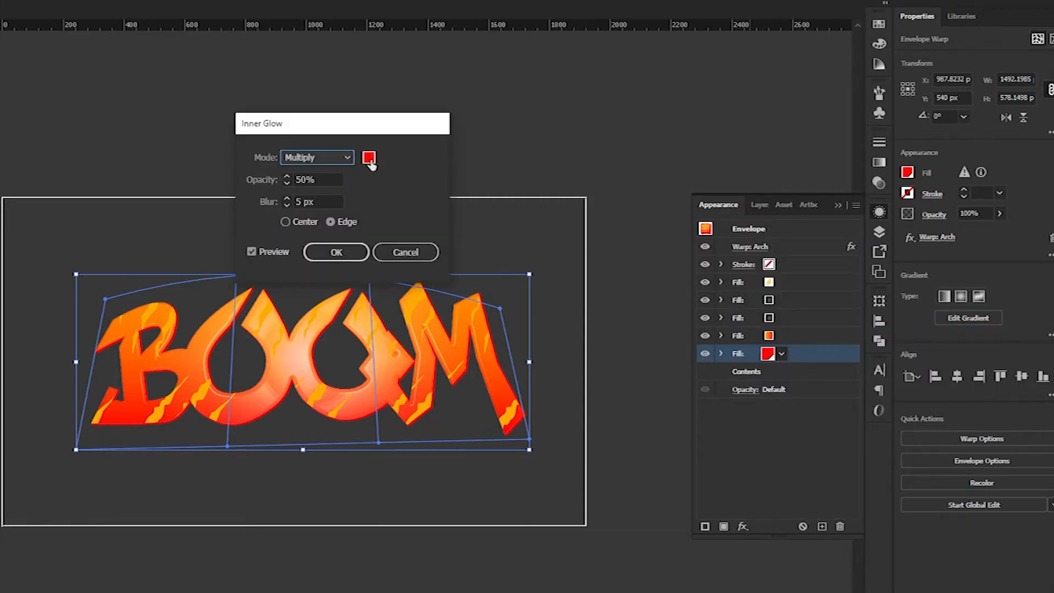
click(369, 160)
click(642, 459)
click(966, 305)
click(323, 181)
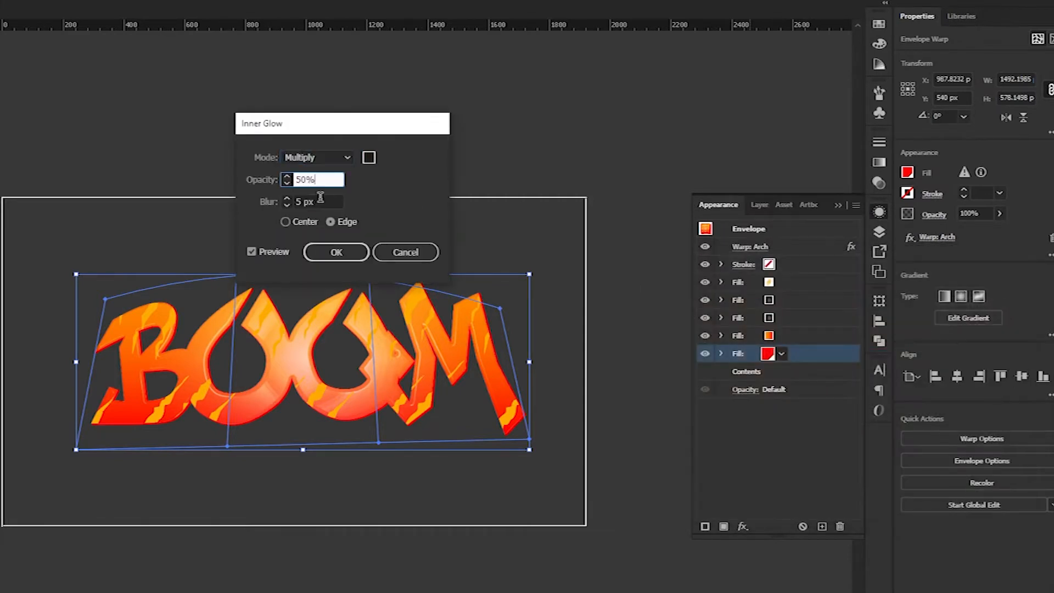
click(317, 201)
text(2)
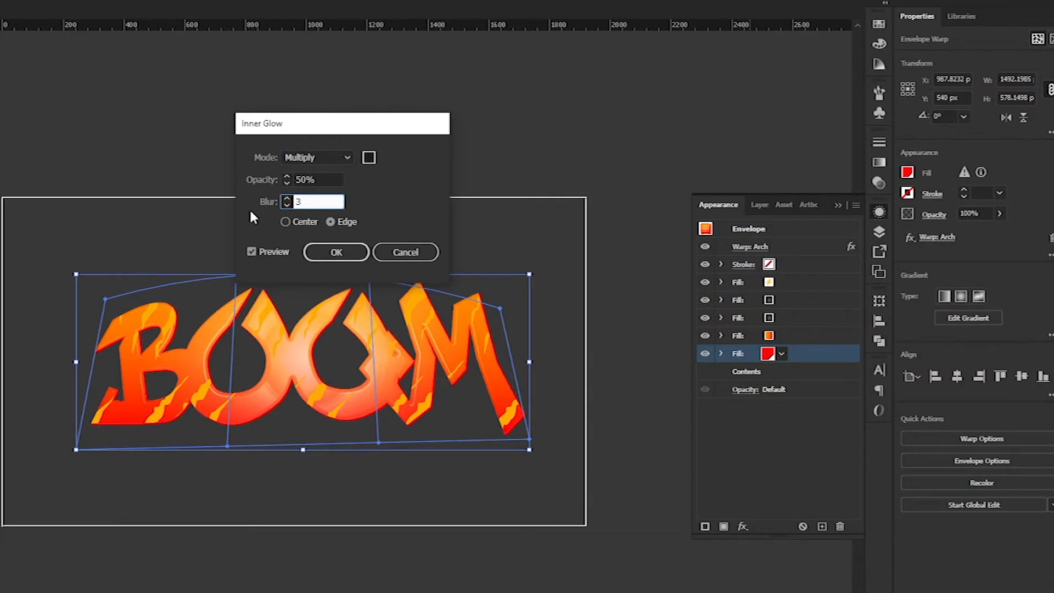
click(332, 249)
Bring the whole artwork into view and clear the fill selection.
scroll(612, 373, up, 1)
drag(627, 374, 603, 374)
click(857, 387)
Add a new light cyan fill beneath the gradient layers.
click(775, 455)
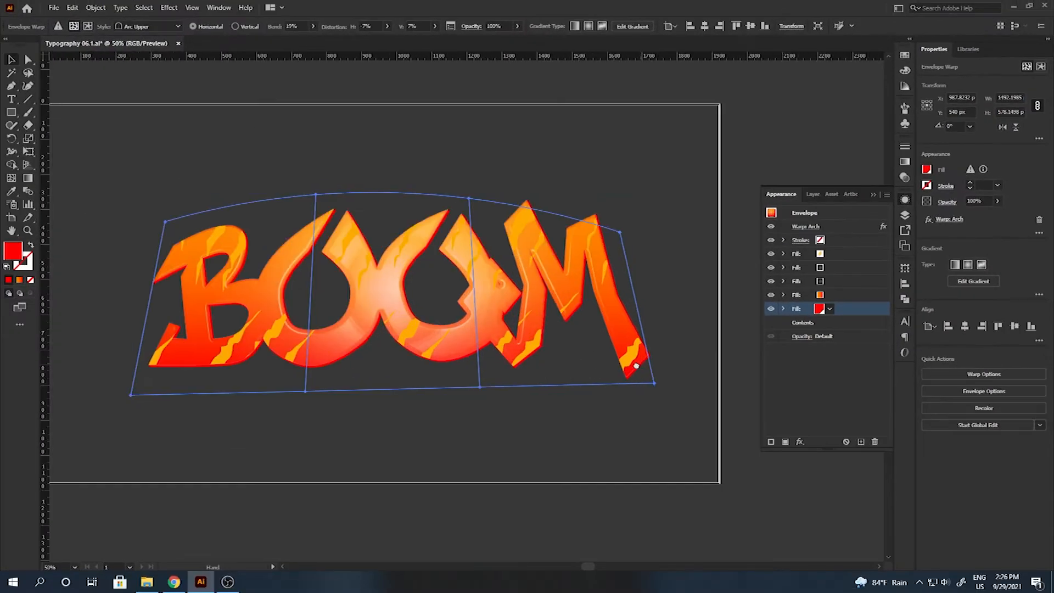
drag(848, 241, 837, 337)
click(822, 324)
click(822, 322)
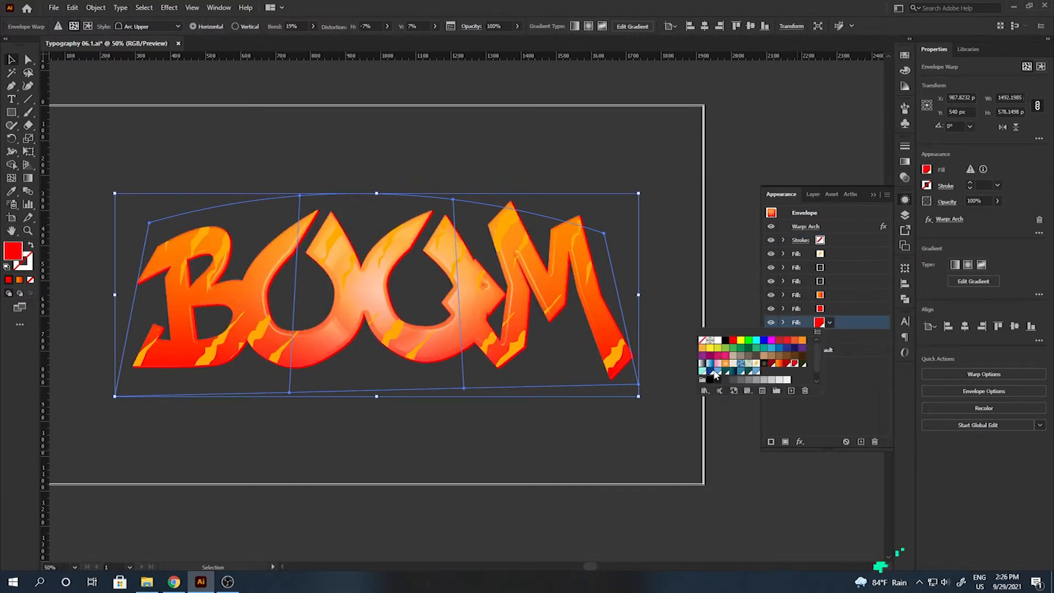
click(702, 371)
Widen the cyan fill into an outline with an Offset Path effect.
click(800, 441)
mouse_move(868, 228)
click(933, 229)
click(746, 249)
click(739, 231)
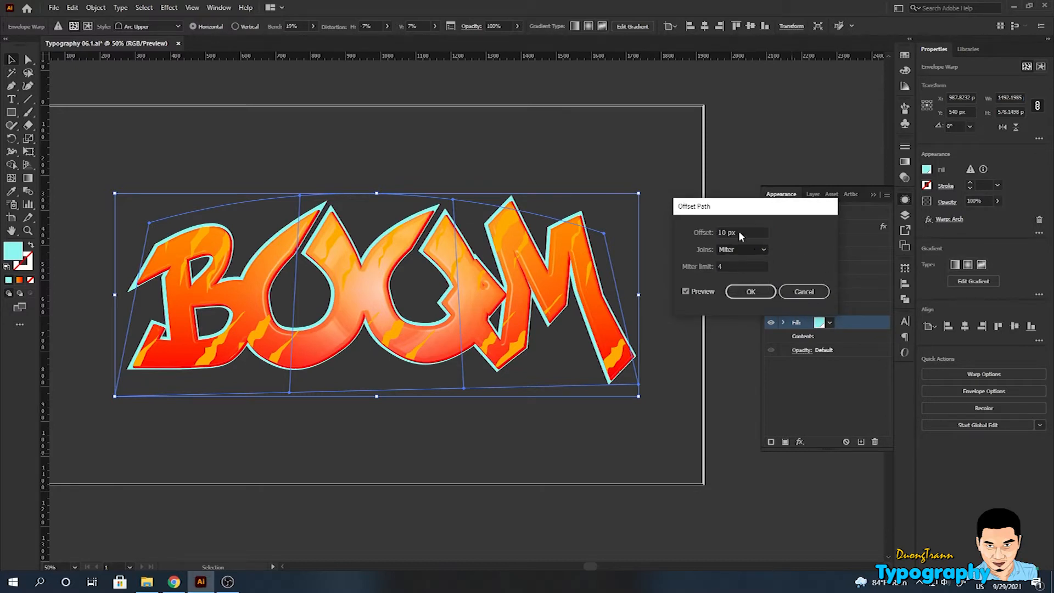
click(742, 293)
Add a Hard Light Inner Glow in blue (0089A0) with blur 8 to the cyan fill.
click(800, 442)
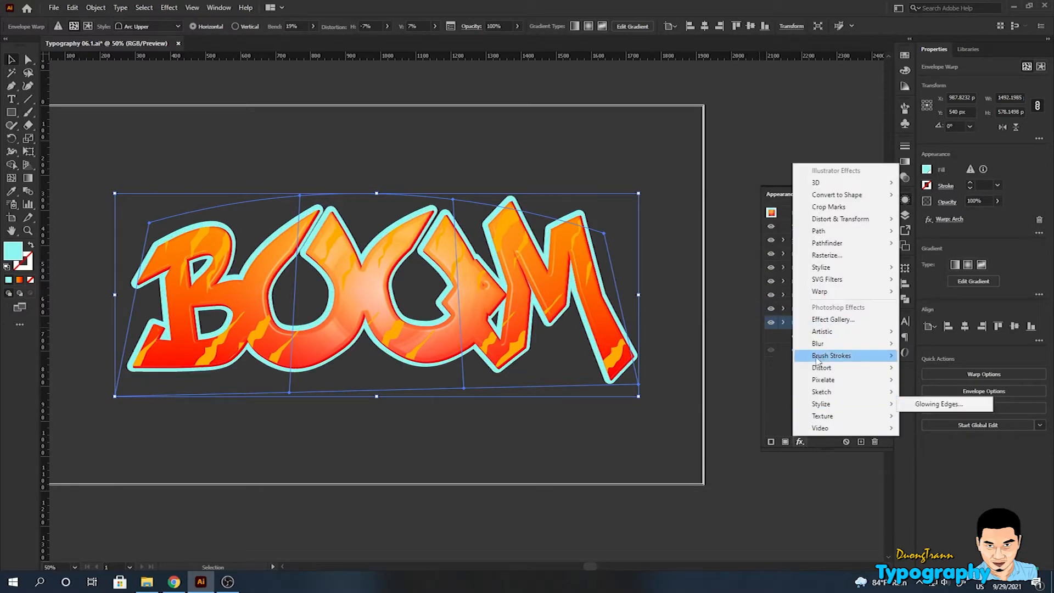
mouse_move(823, 267)
click(931, 290)
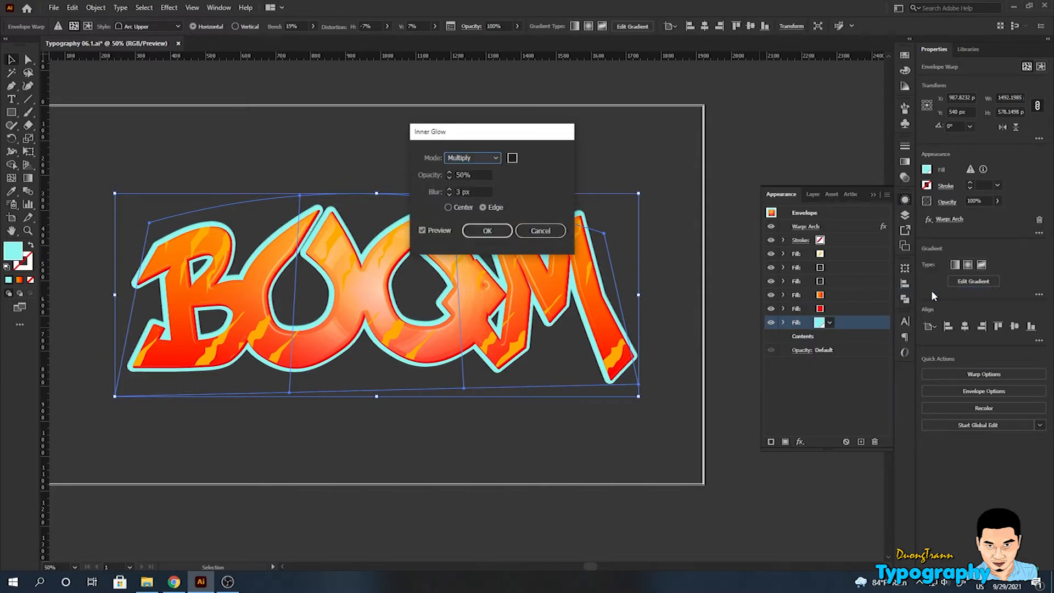
key(alt+Down)
click(470, 233)
click(512, 158)
text(0089A0)
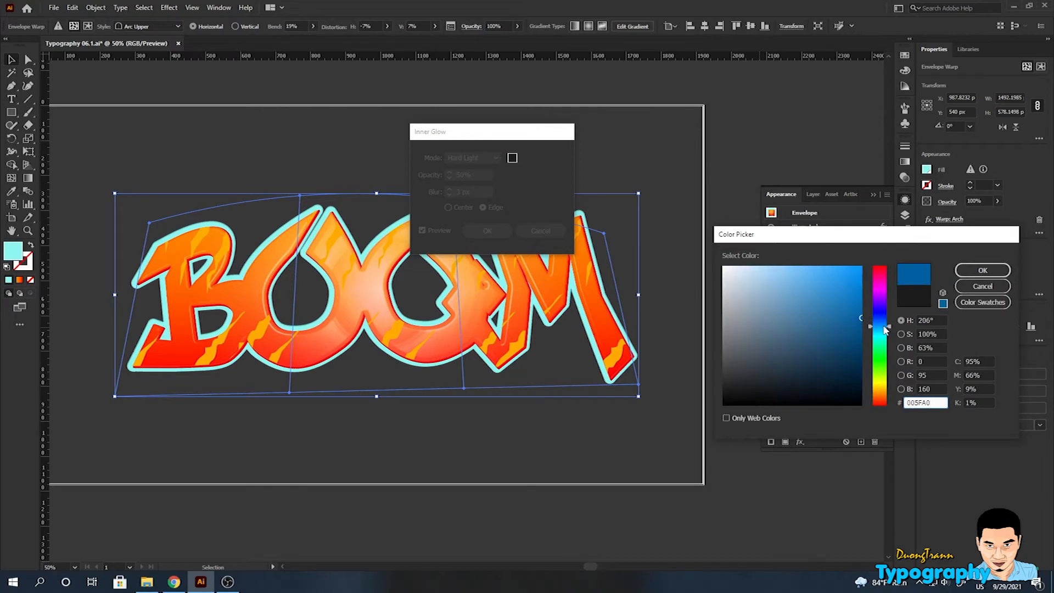
drag(875, 331, 881, 329)
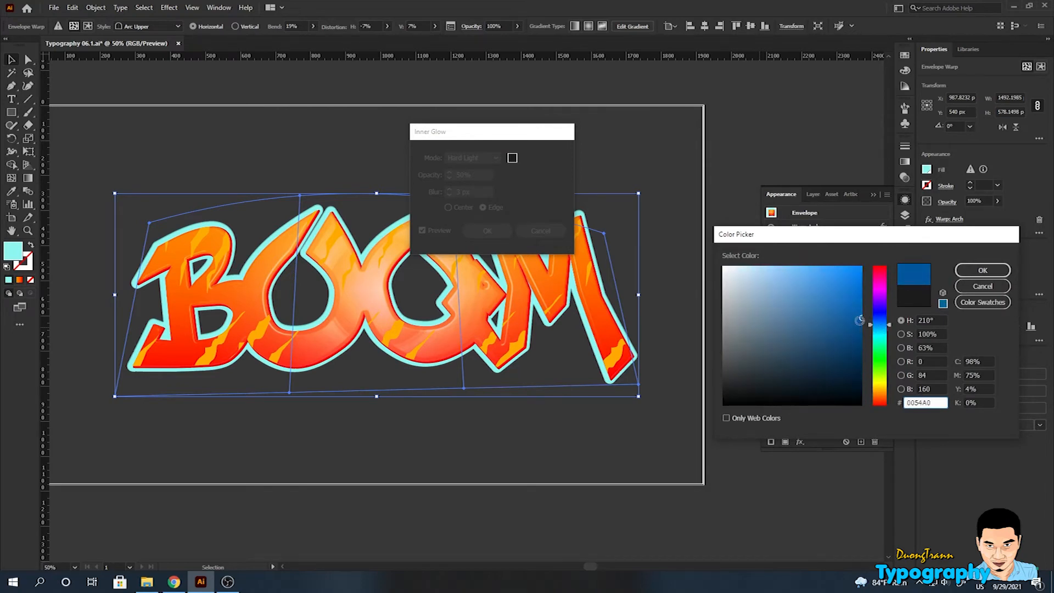
click(982, 270)
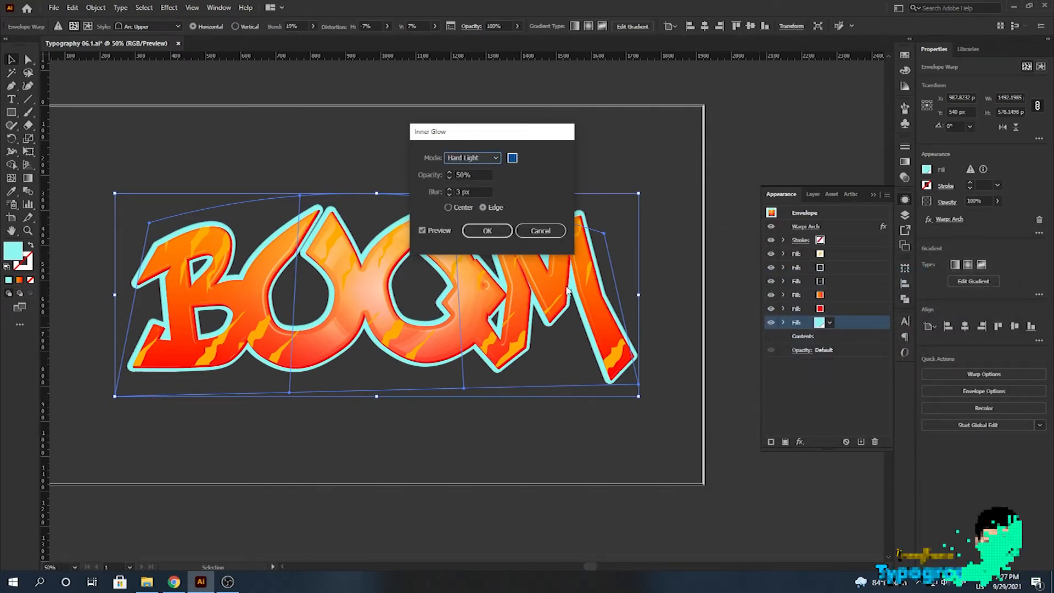
click(443, 192)
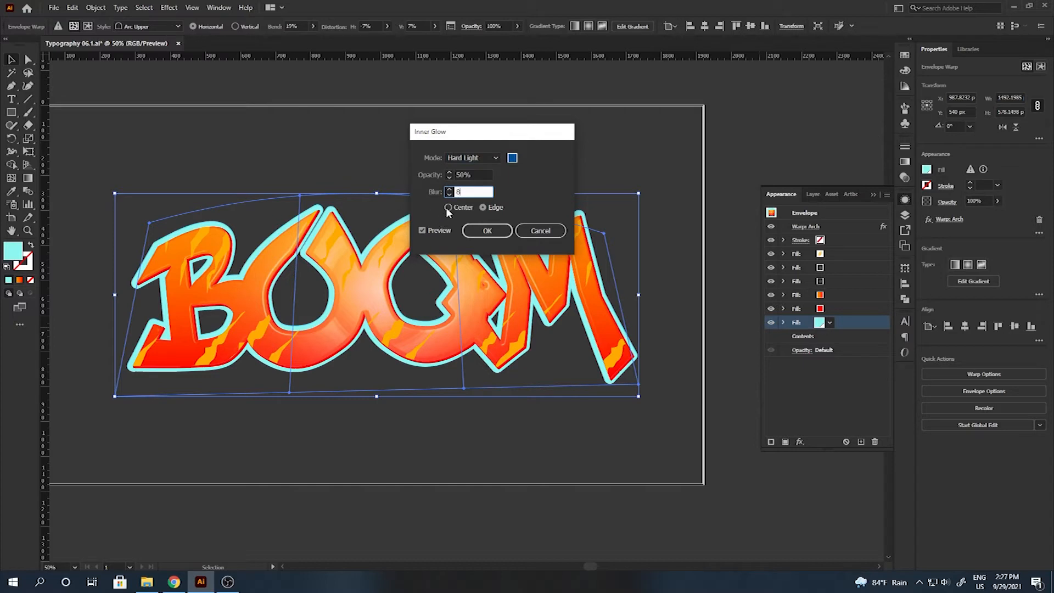
click(485, 231)
Shift the cyan outline 4 px horizontally with a Transform effect.
click(796, 442)
mouse_move(867, 221)
click(919, 257)
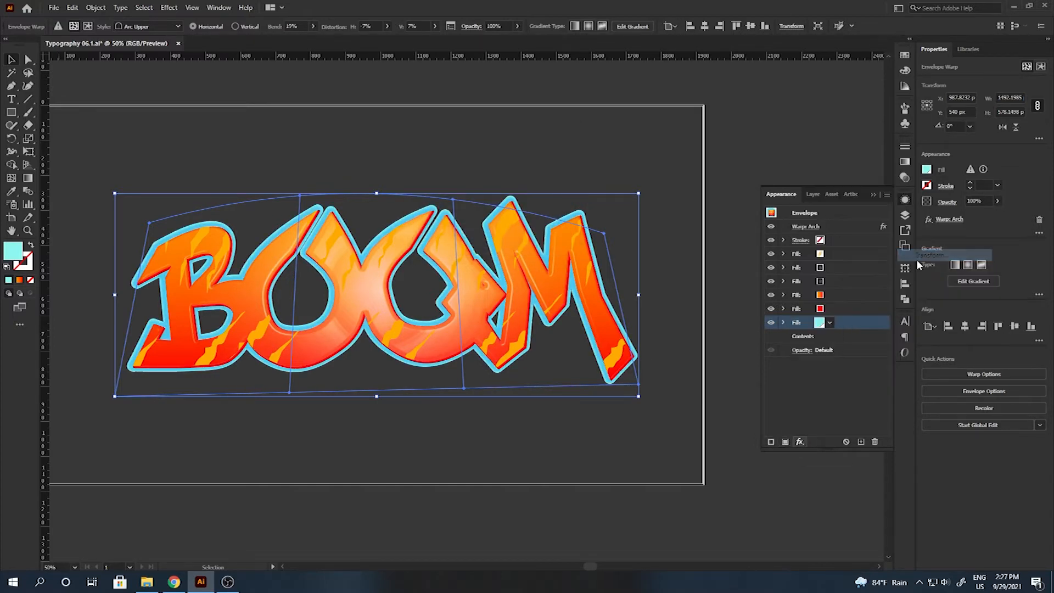
click(825, 225)
text(4)
key(Tab)
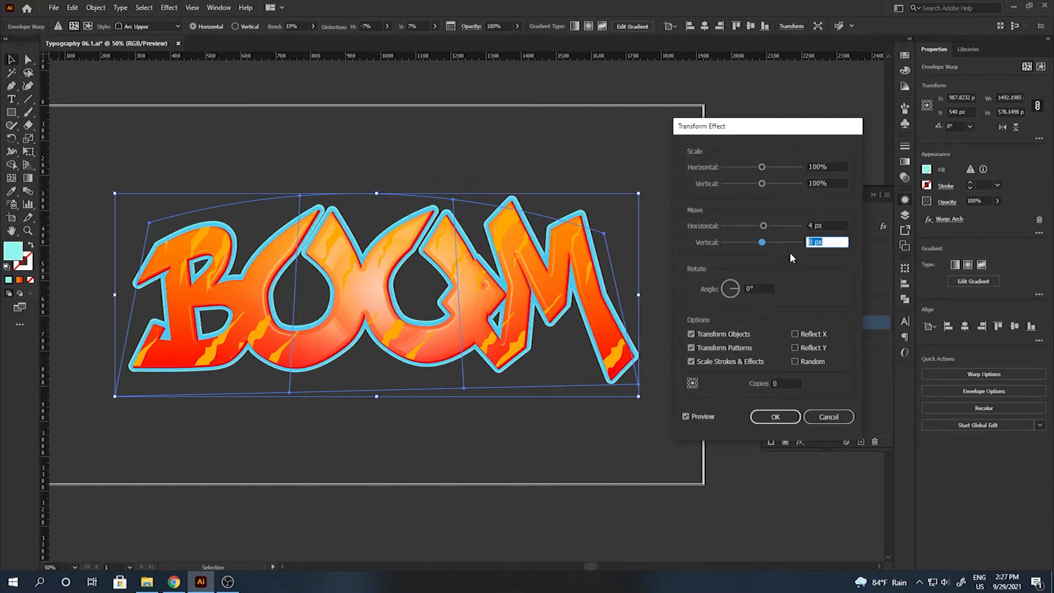
click(778, 418)
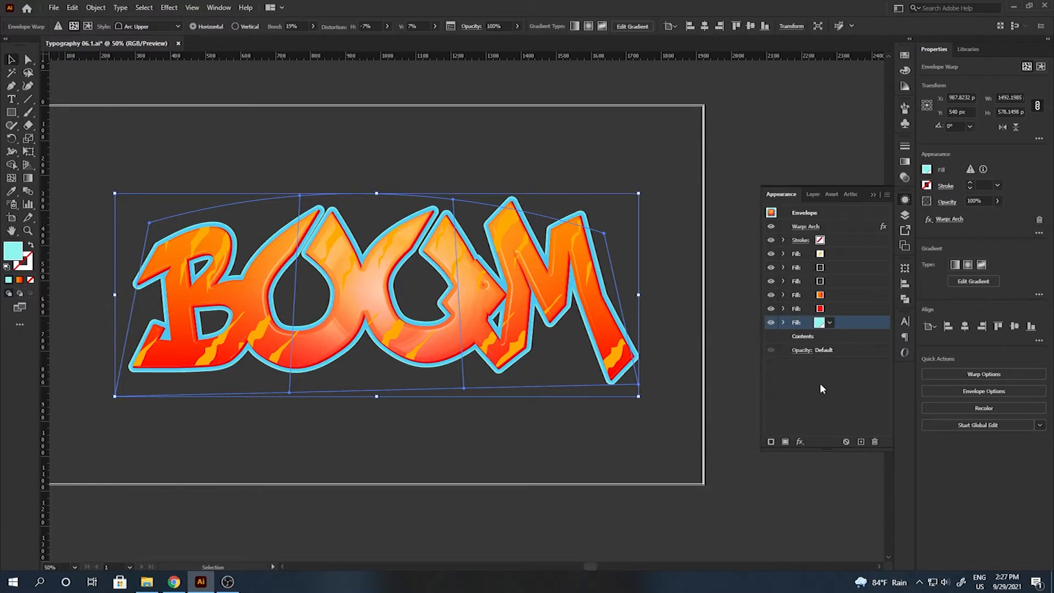
Add a new dark teal fill at the bottom of BOOM's appearance stack.
click(814, 383)
click(799, 441)
click(785, 442)
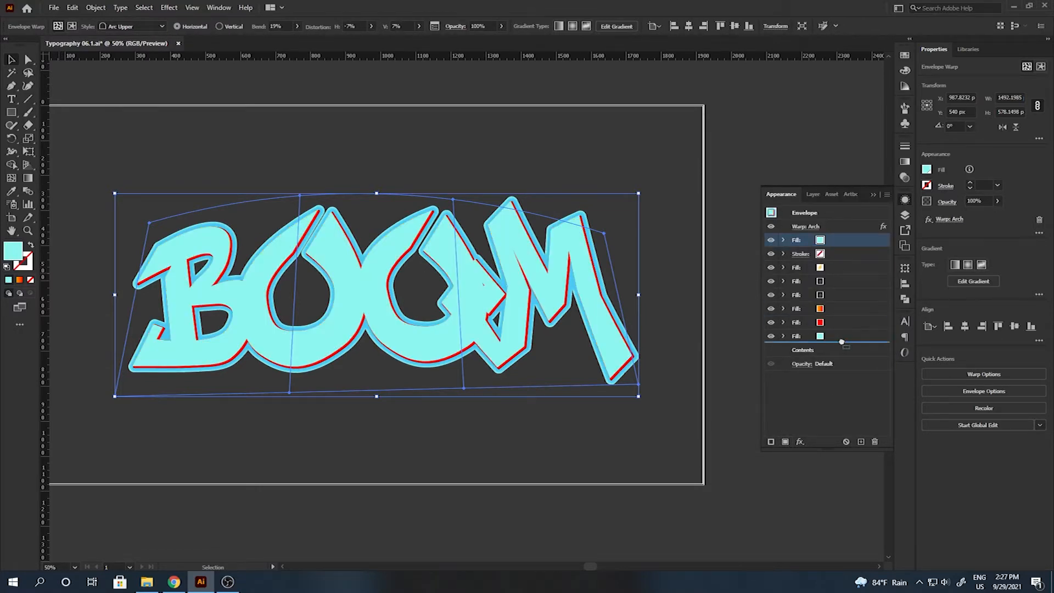
drag(841, 341, 842, 341)
click(820, 336)
click(725, 384)
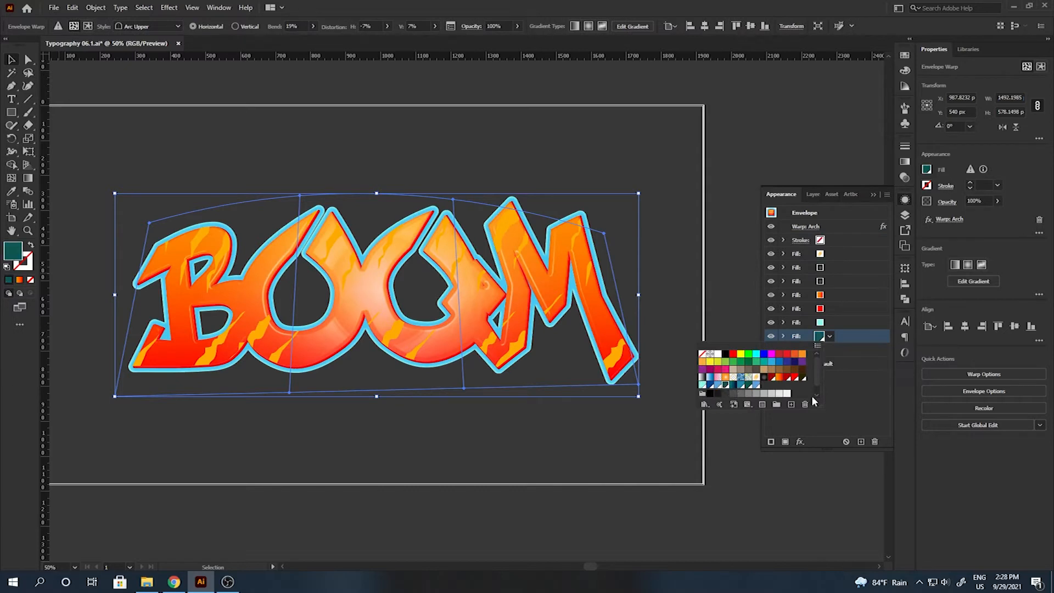
click(850, 404)
Give the bottom fill a 16 px Offset Path with round joins.
click(800, 442)
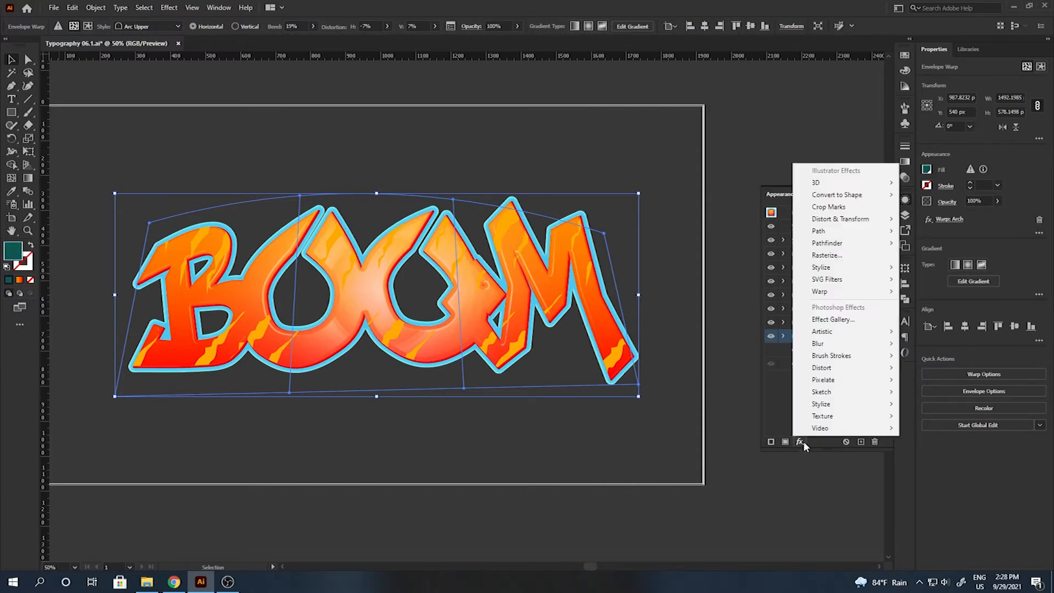
mouse_move(812, 228)
click(908, 231)
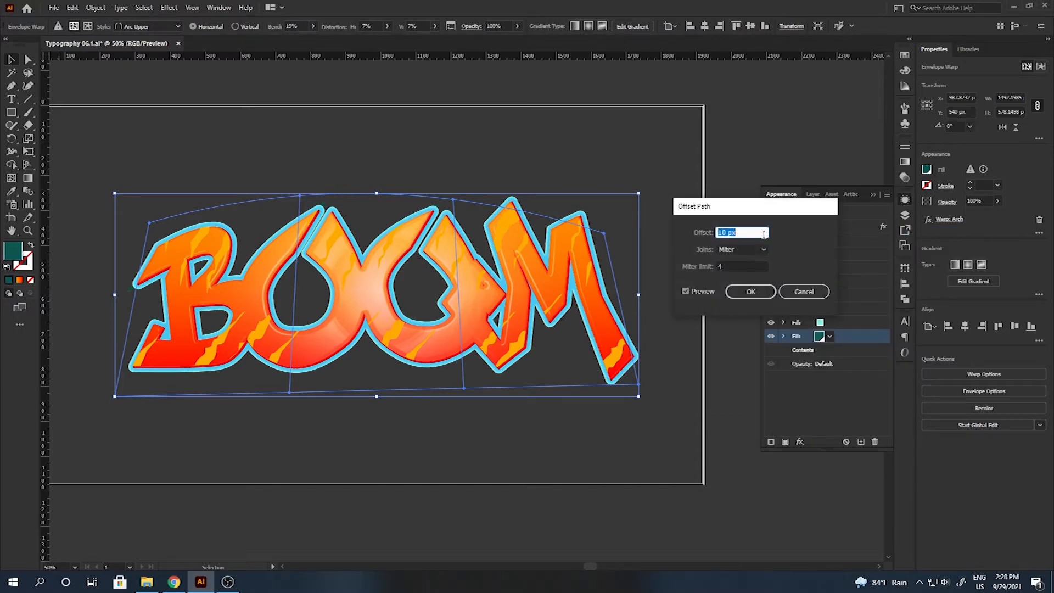
click(741, 250)
click(733, 273)
click(750, 293)
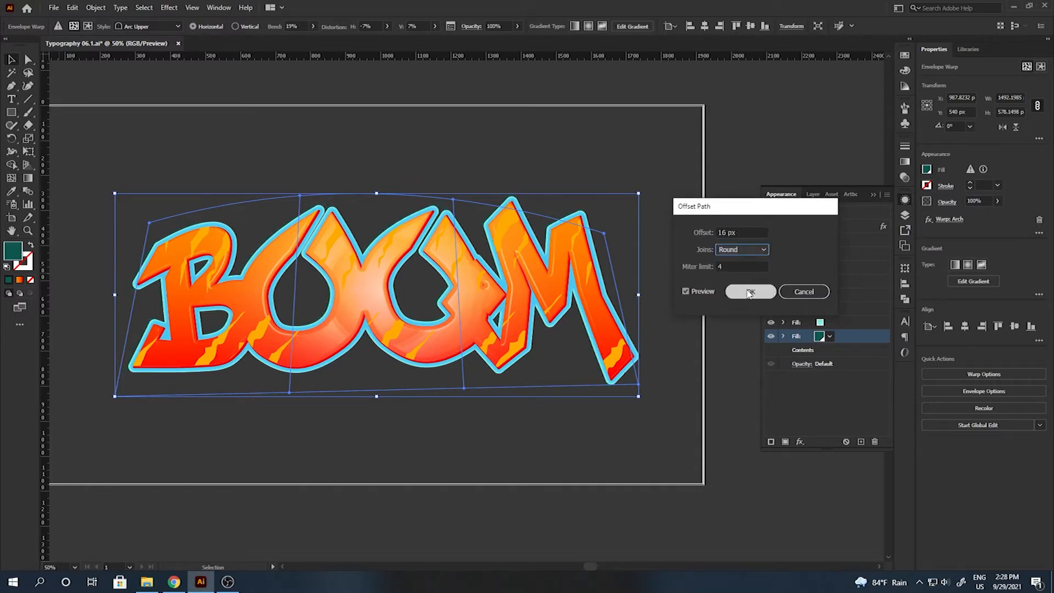
Add a blue Hard Light inner glow to the bottom fill.
click(800, 442)
mouse_move(877, 267)
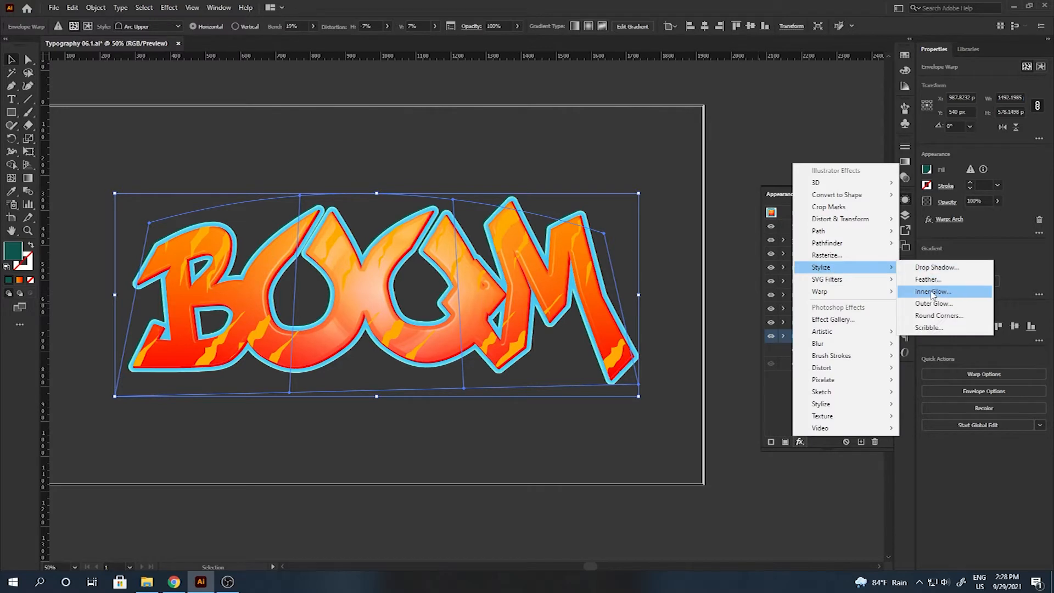
click(931, 286)
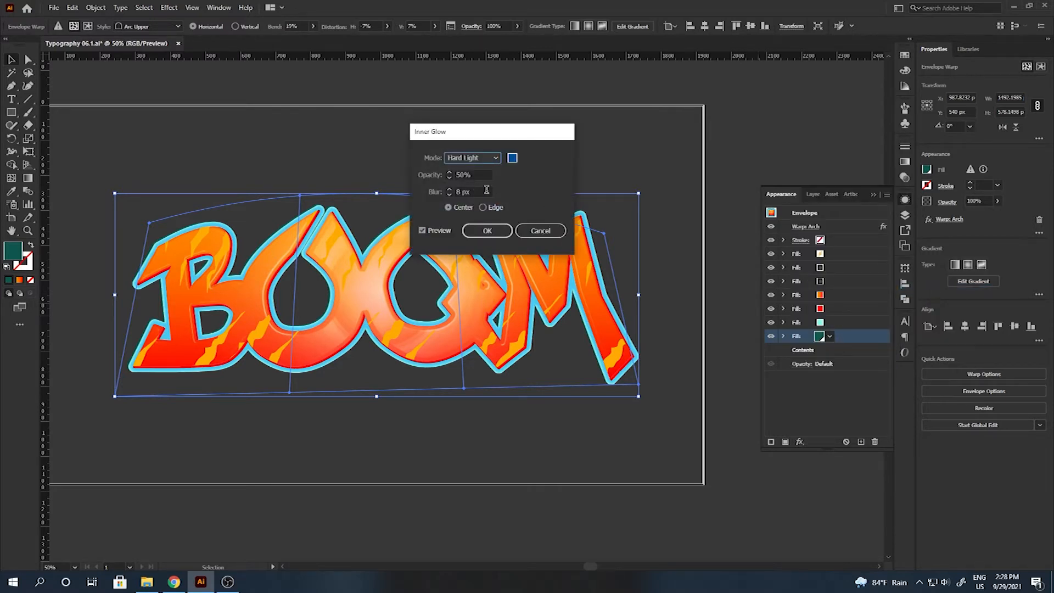
click(512, 157)
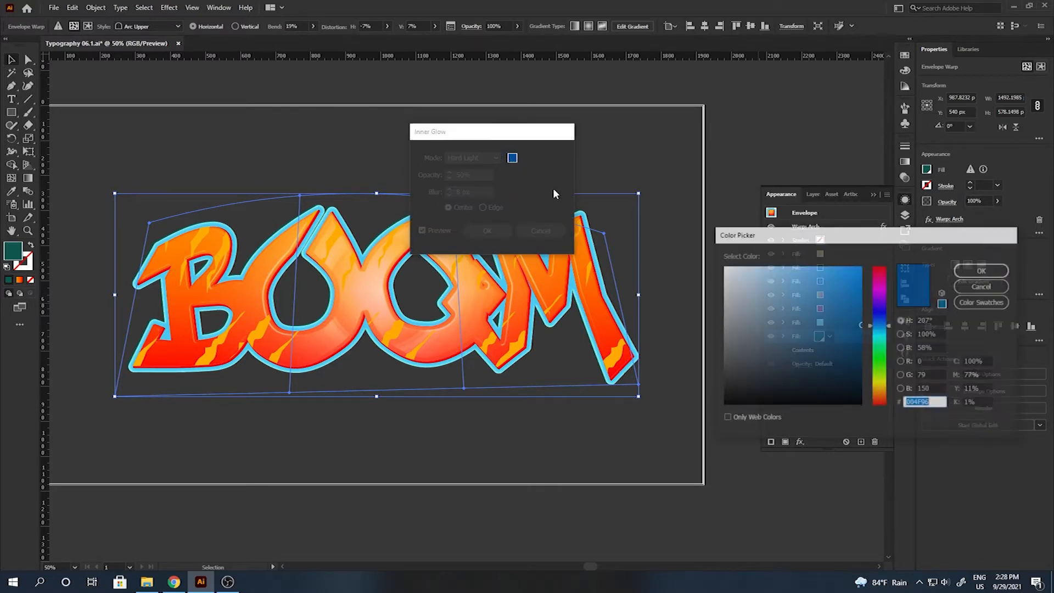
click(986, 272)
click(475, 191)
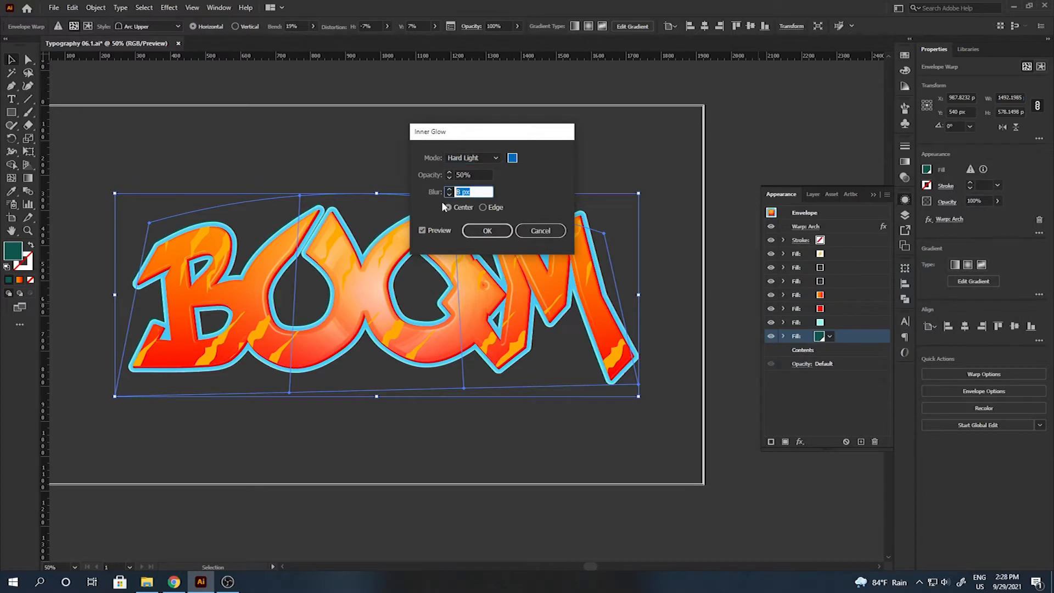
click(494, 230)
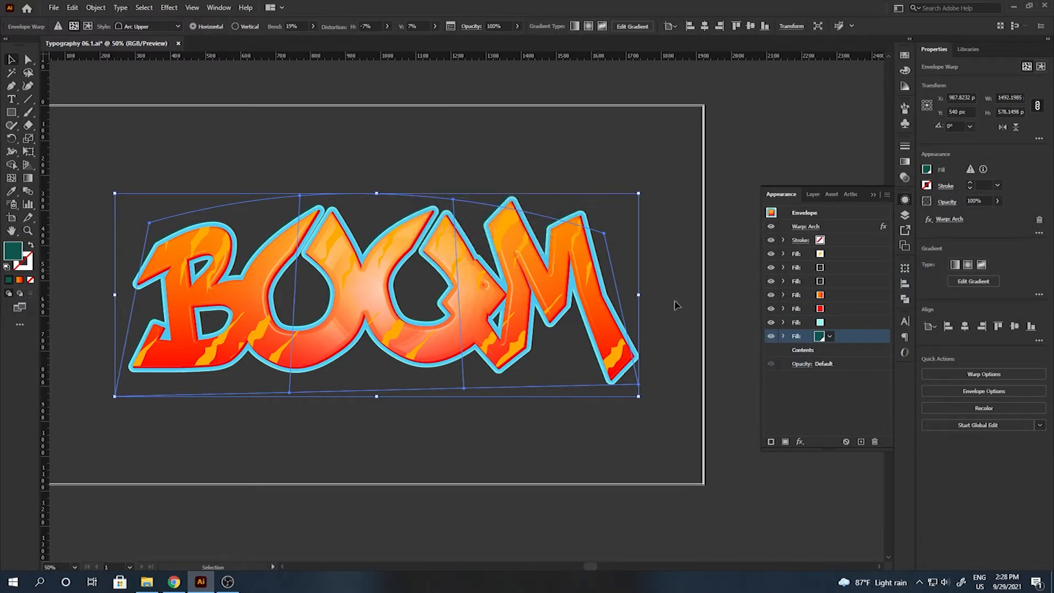
Shift the bottom fill 6 px sideways with a Transform effect.
click(799, 442)
mouse_move(843, 220)
click(931, 259)
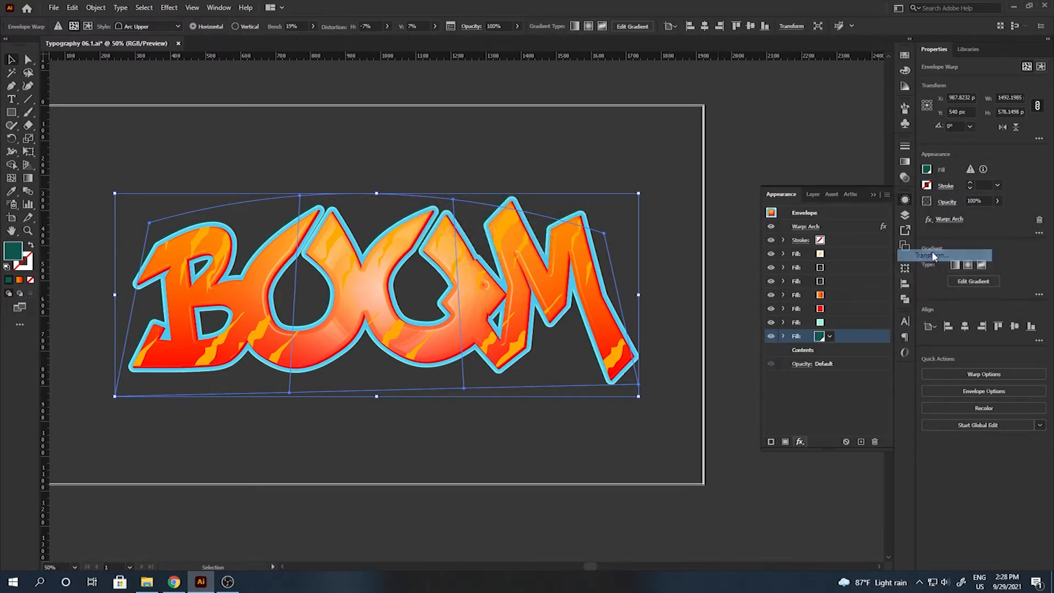
click(830, 225)
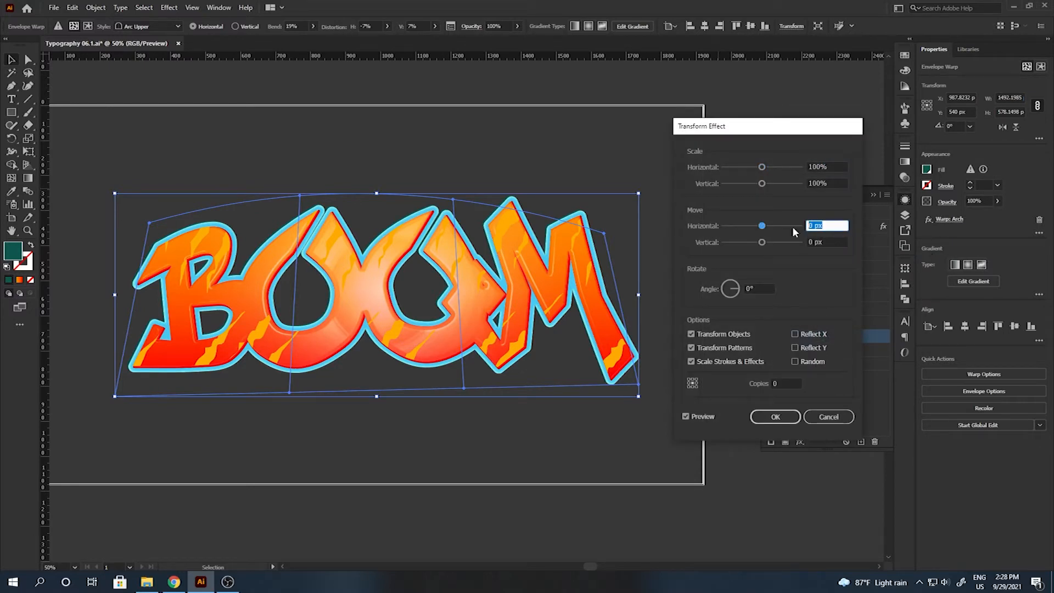
key(Tab)
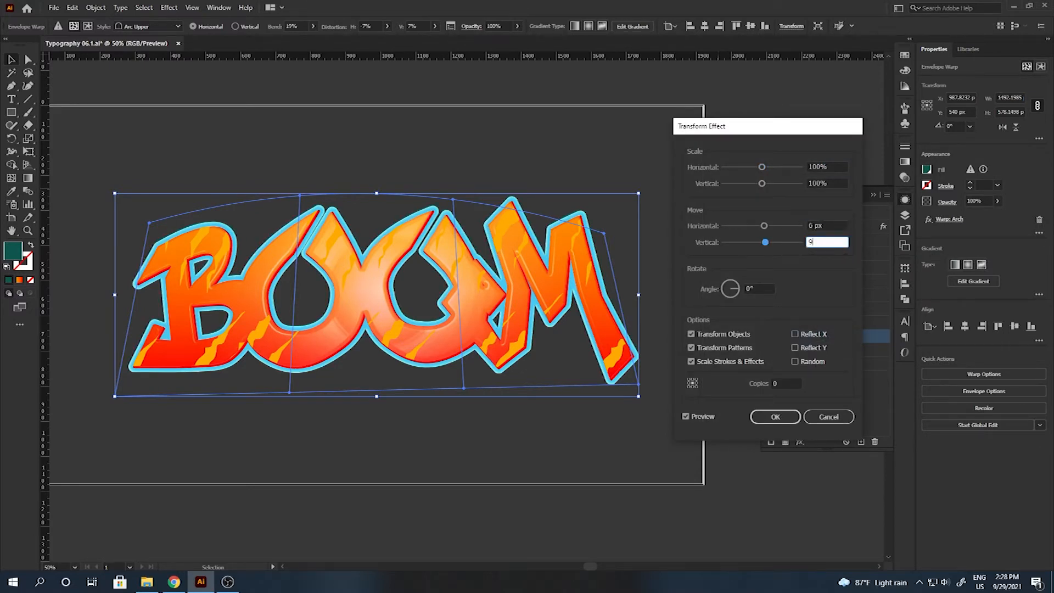
click(775, 417)
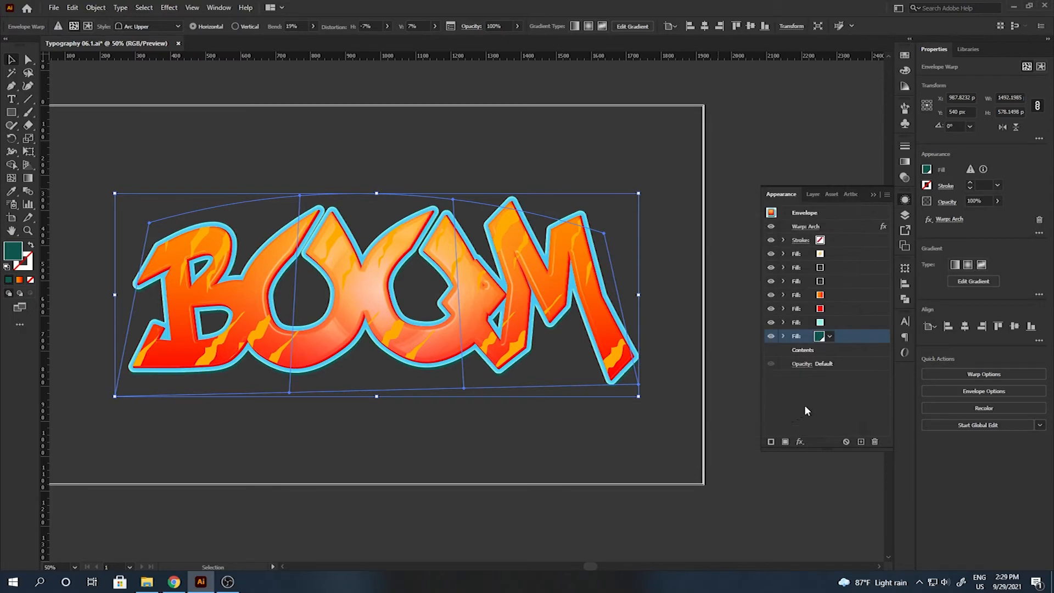
click(800, 442)
Add a dark blue drop shadow (40% opacity, 6 px X/Y, 3 px blur), then duplicate the teal fill.
mouse_move(841, 272)
click(934, 266)
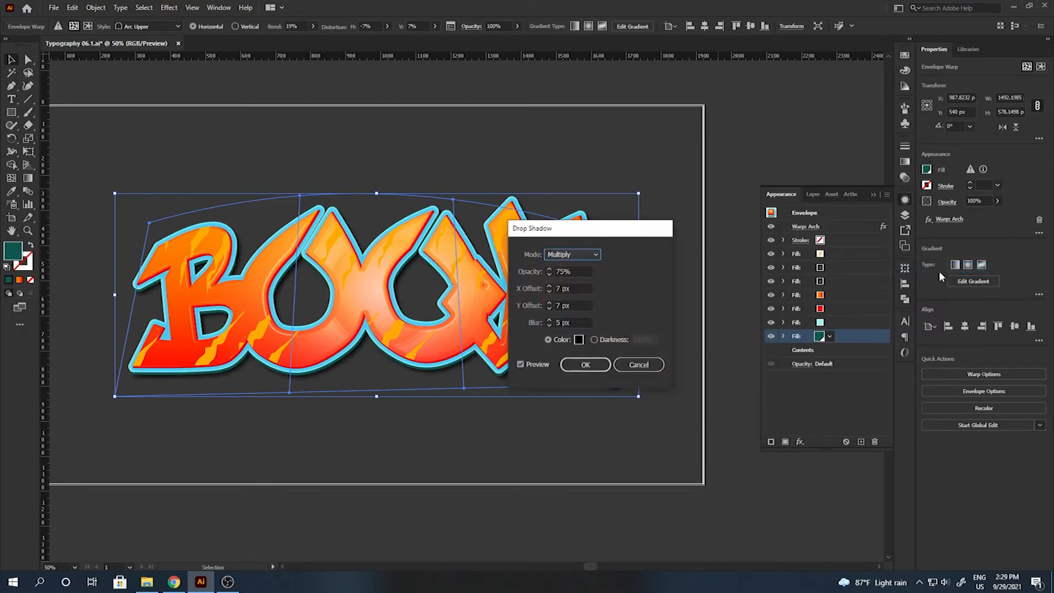
text(40)
key(Tab)
text(6)
key(Tab)
text(6)
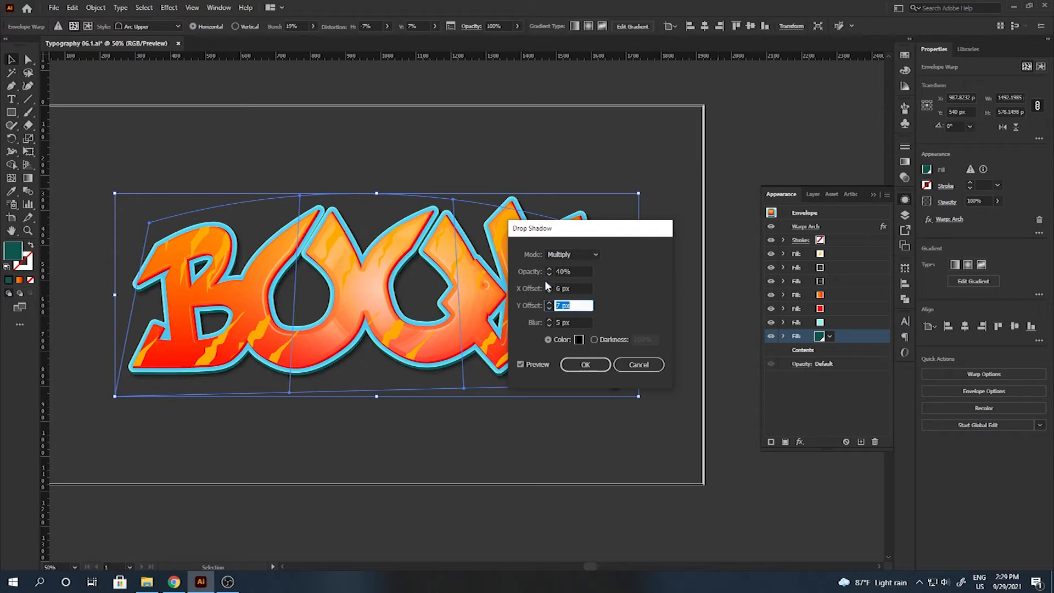
key(Tab)
text(3)
click(579, 339)
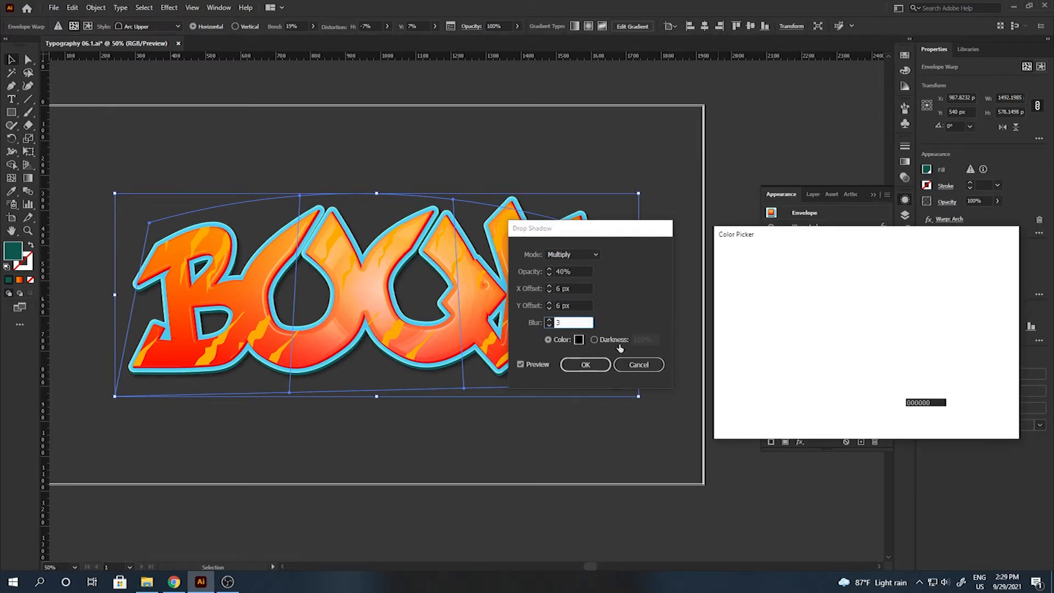
click(585, 365)
drag(796, 336, 823, 350)
click(829, 349)
Fill the duplicated fill with the teal gradient and give it a 35 px Offset Path.
click(733, 403)
key(Return)
click(800, 441)
mouse_move(829, 230)
click(912, 230)
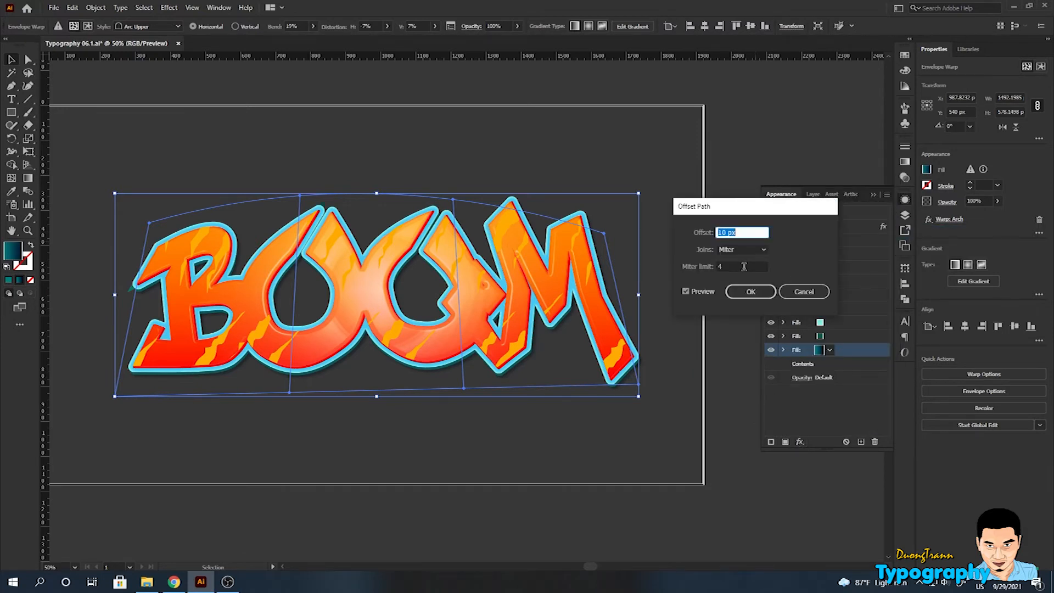
text(35)
click(741, 249)
click(738, 260)
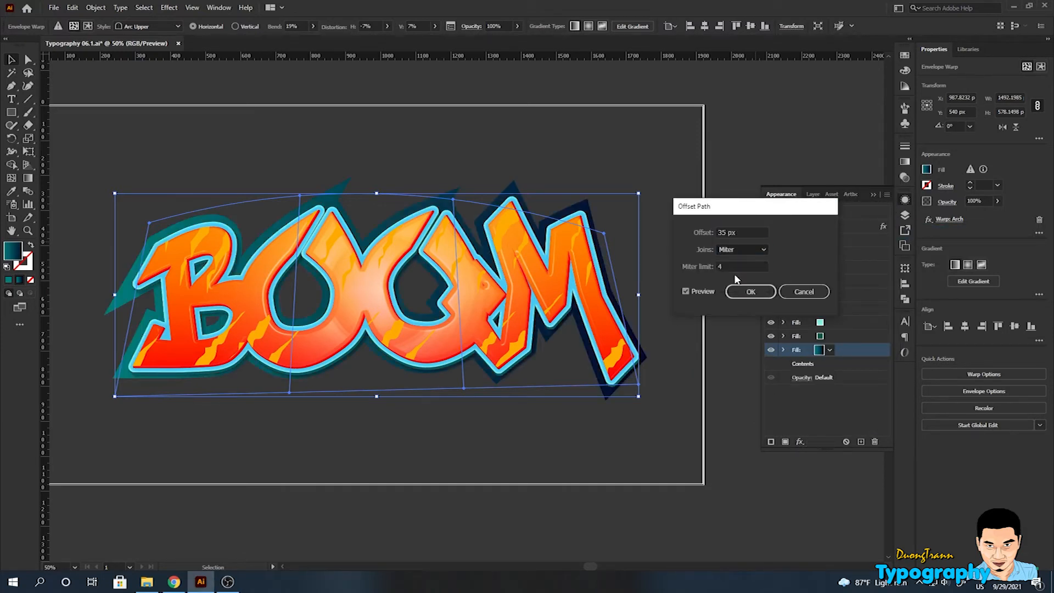
click(749, 292)
click(905, 177)
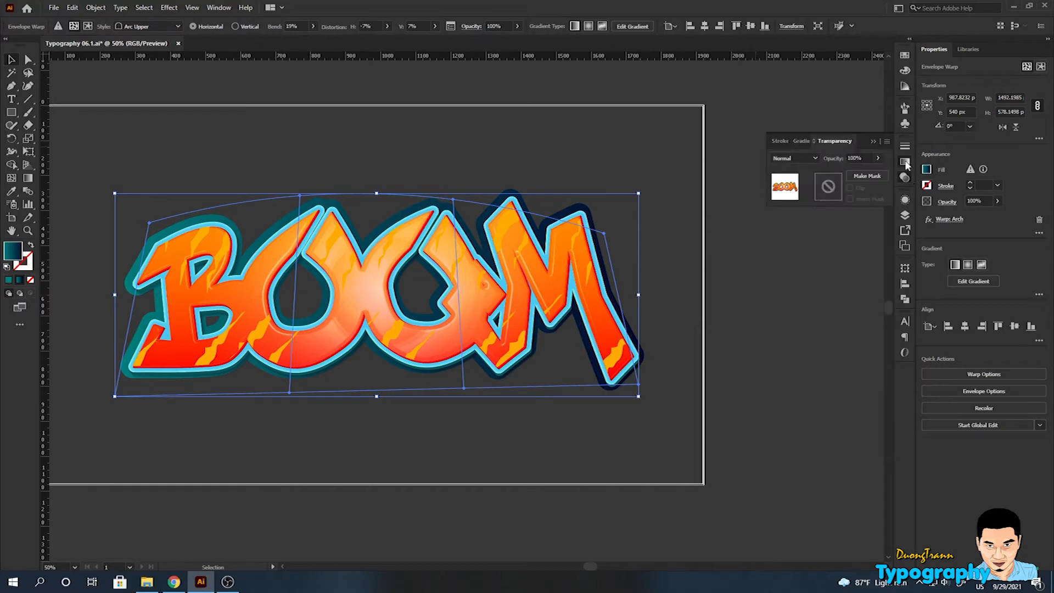
click(904, 161)
Move the gradient outline fill 11 px right and 27 px down with a Transform effect.
click(847, 272)
click(847, 272)
click(905, 199)
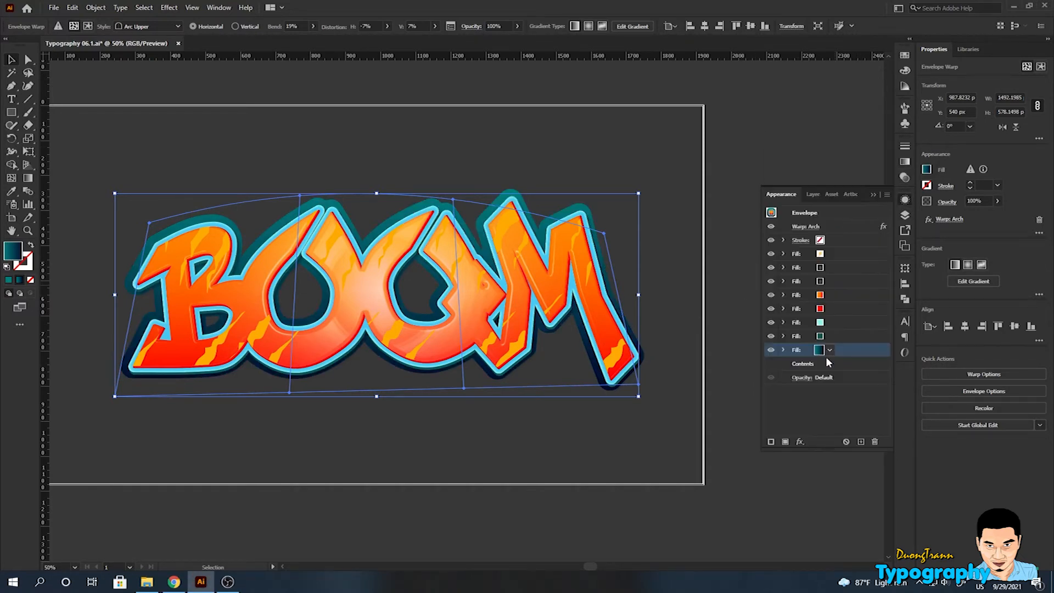
click(799, 442)
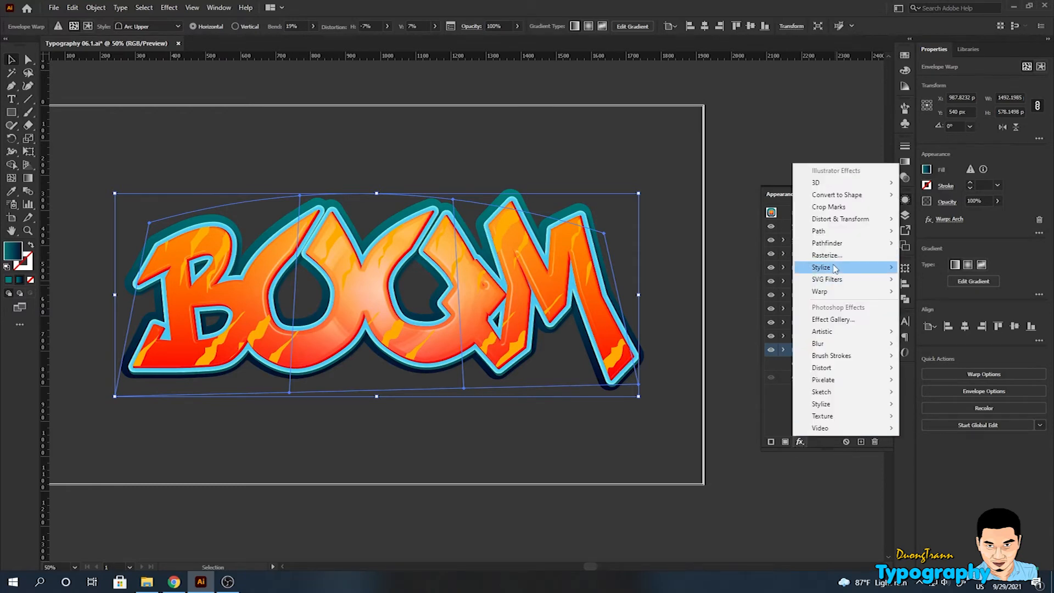
mouse_move(836, 268)
mouse_move(840, 219)
click(928, 255)
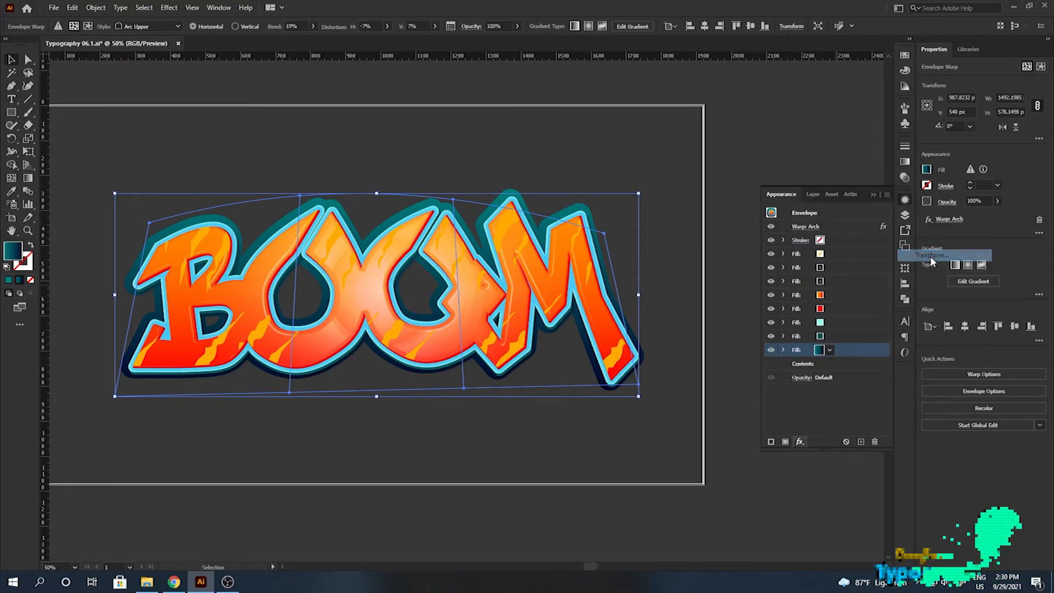
key(Tab)
key(Tab)
text(11)
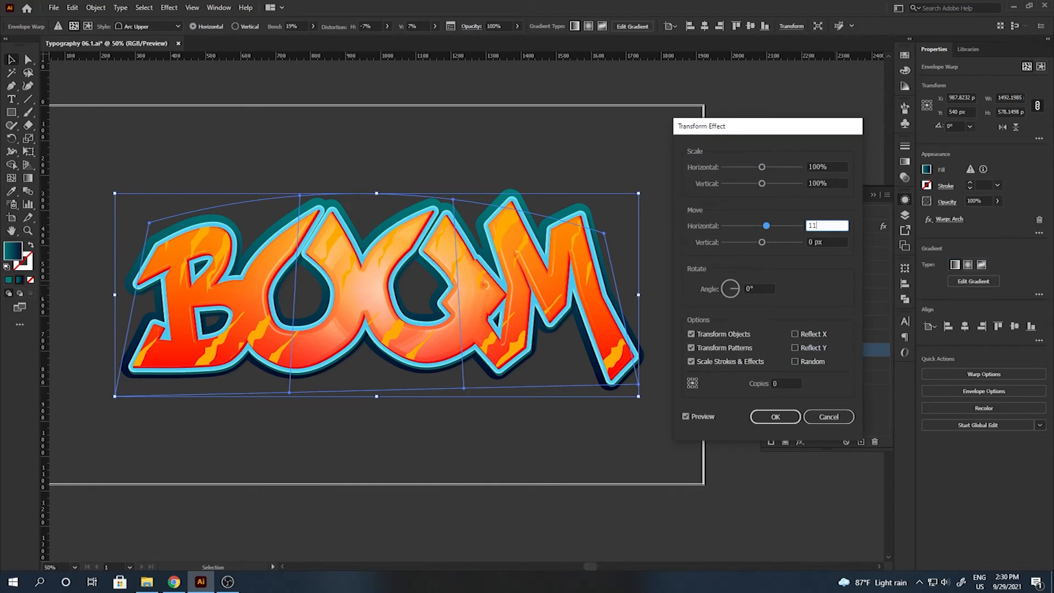
key(Tab)
text(27)
key(Return)
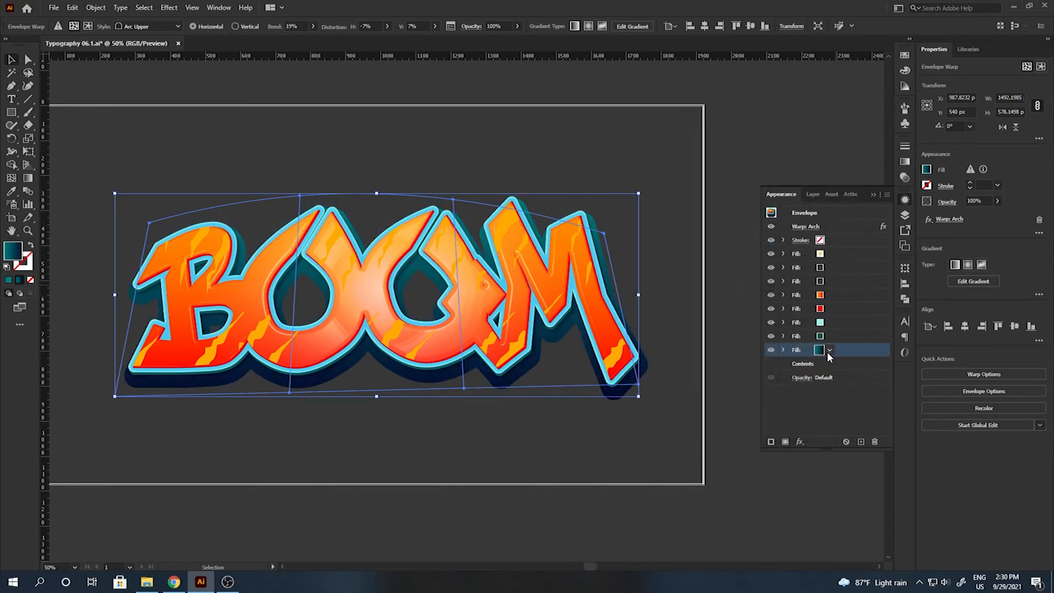
Add a cyan Multiply inner glow with 25 px blur to the outline fill.
click(800, 442)
mouse_move(845, 267)
click(927, 291)
click(488, 162)
click(483, 172)
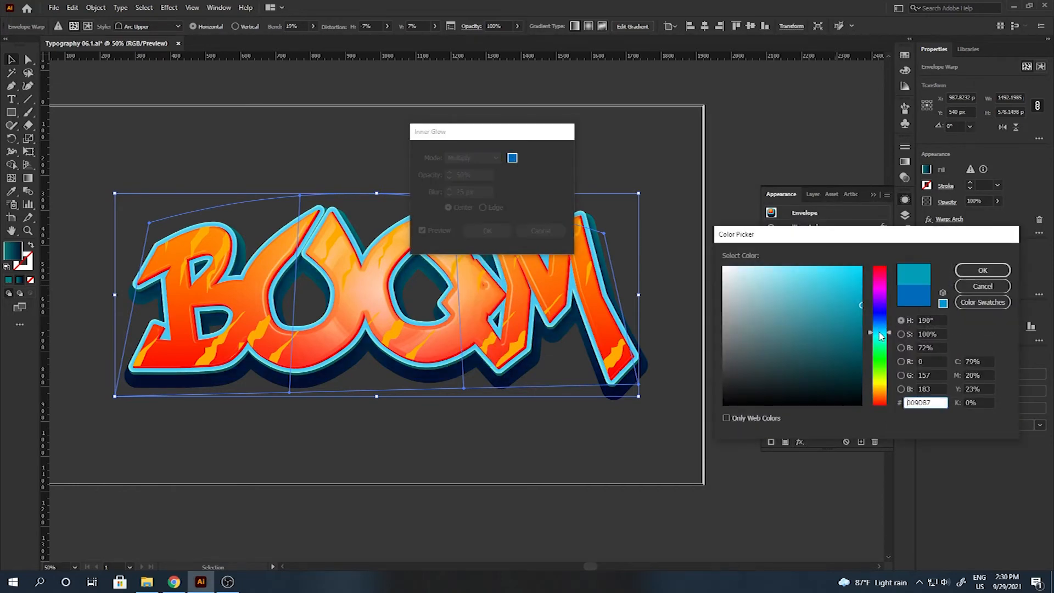
click(982, 270)
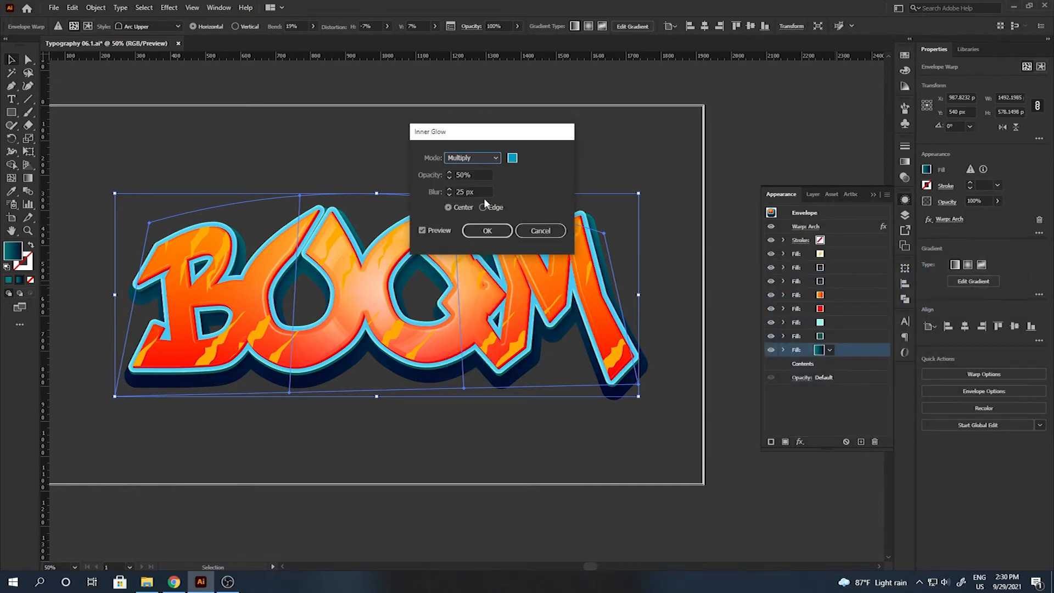
click(487, 230)
click(784, 350)
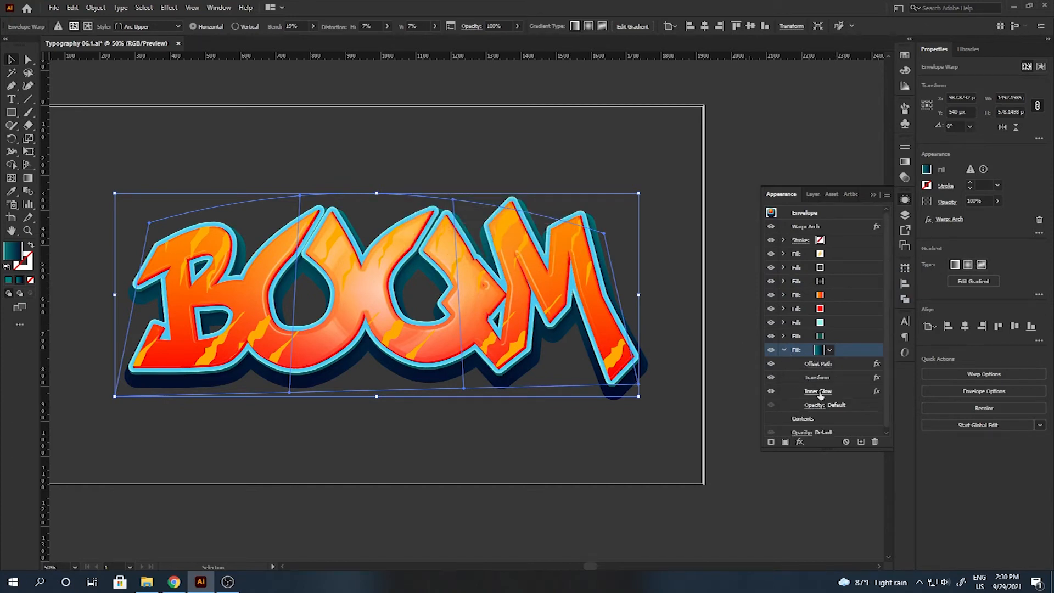
click(818, 388)
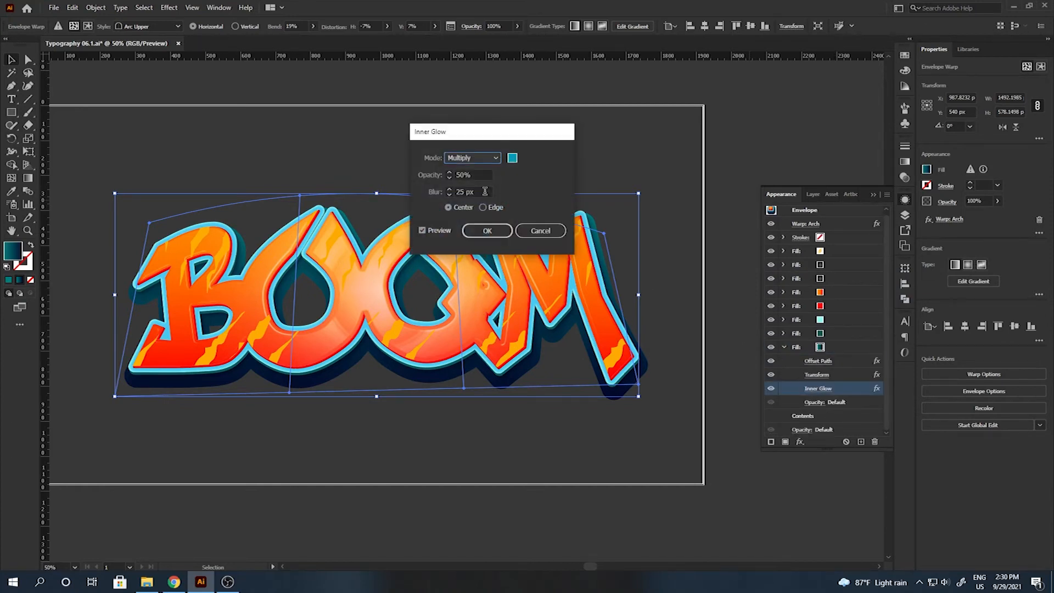
click(487, 231)
Give the bottom fill a dark teal drop shadow (80%, 10 px X, 15 px blur), then duplicate it.
click(838, 350)
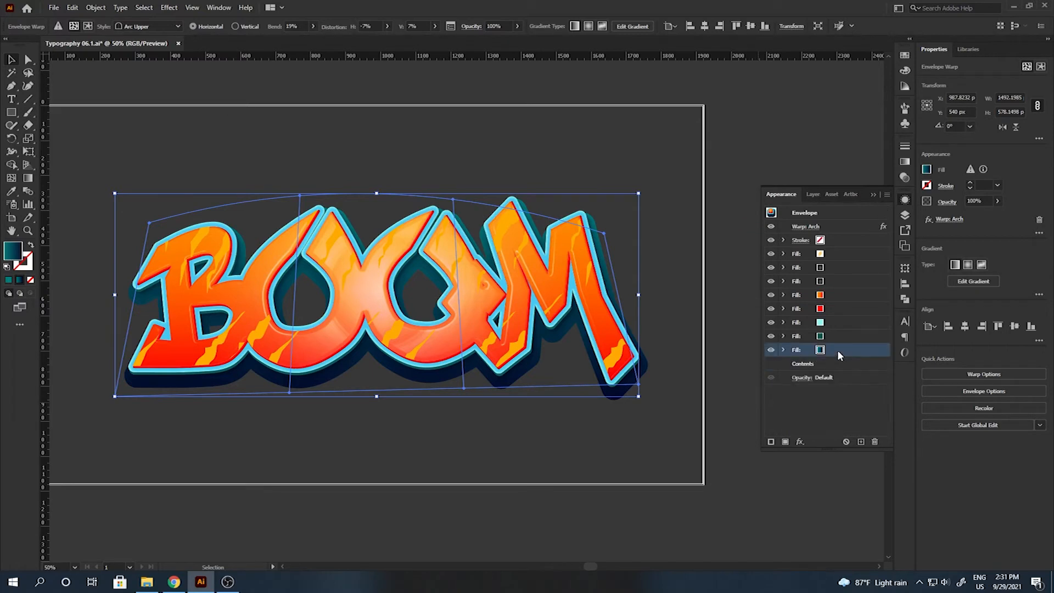
click(800, 442)
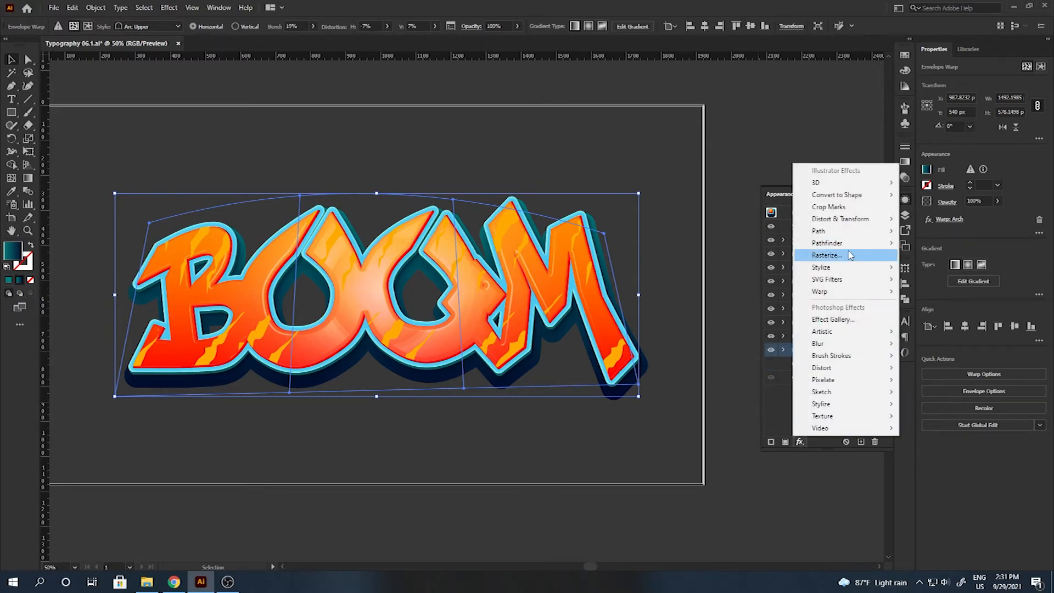
click(927, 269)
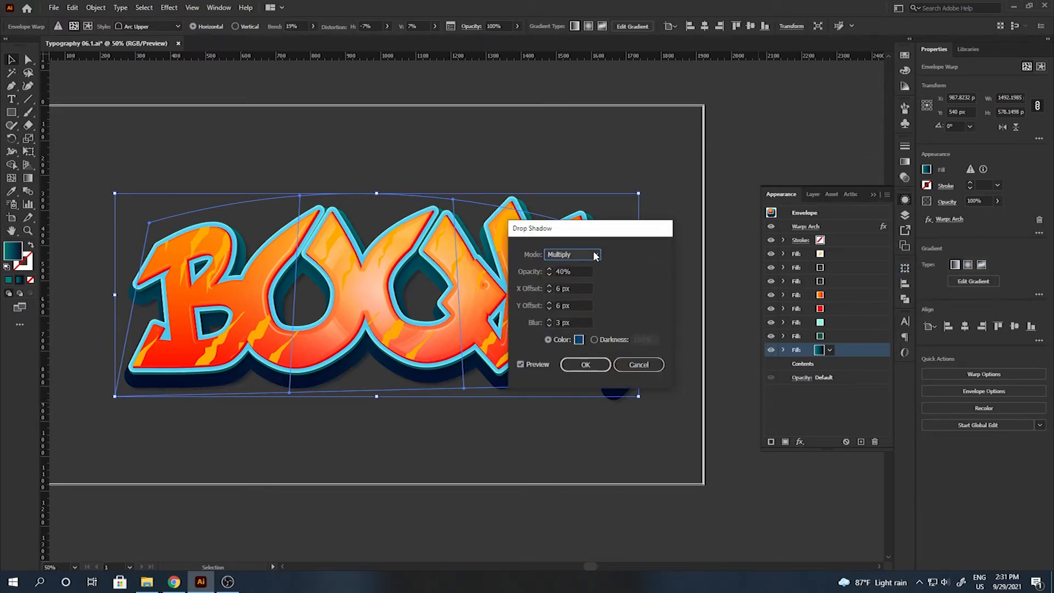
click(571, 271)
text(80)
key(Tab)
text(10)
key(Tab)
key(Tab)
text(15)
click(579, 339)
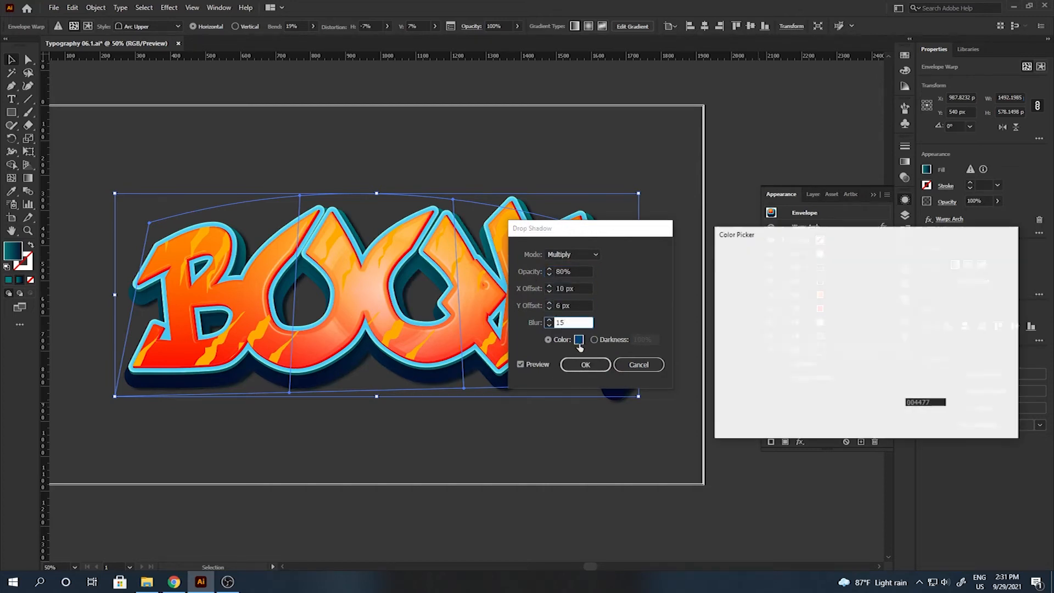
drag(880, 324, 881, 331)
click(983, 270)
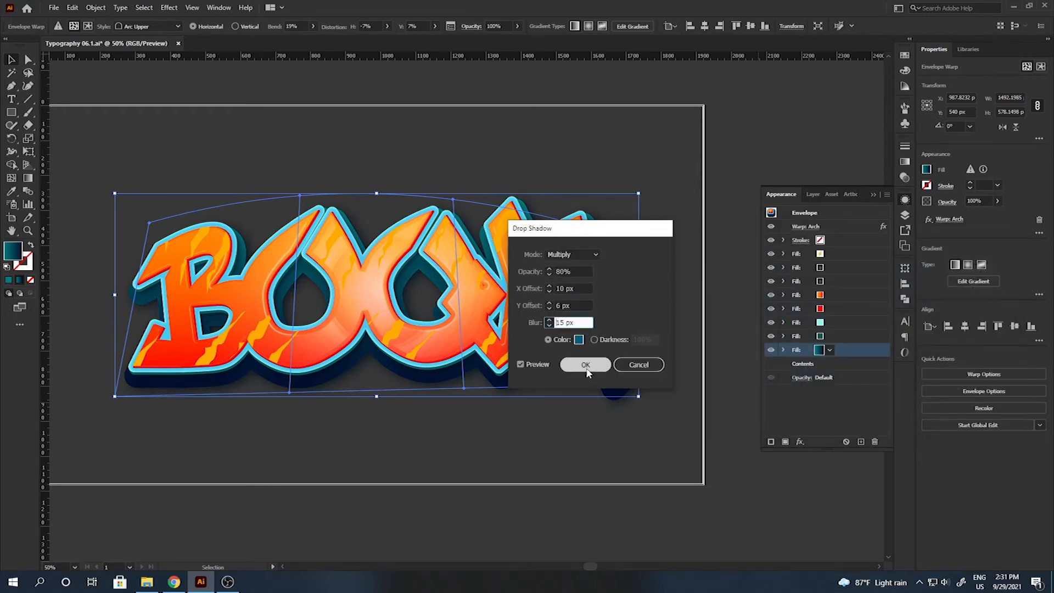
click(587, 364)
click(860, 441)
click(831, 416)
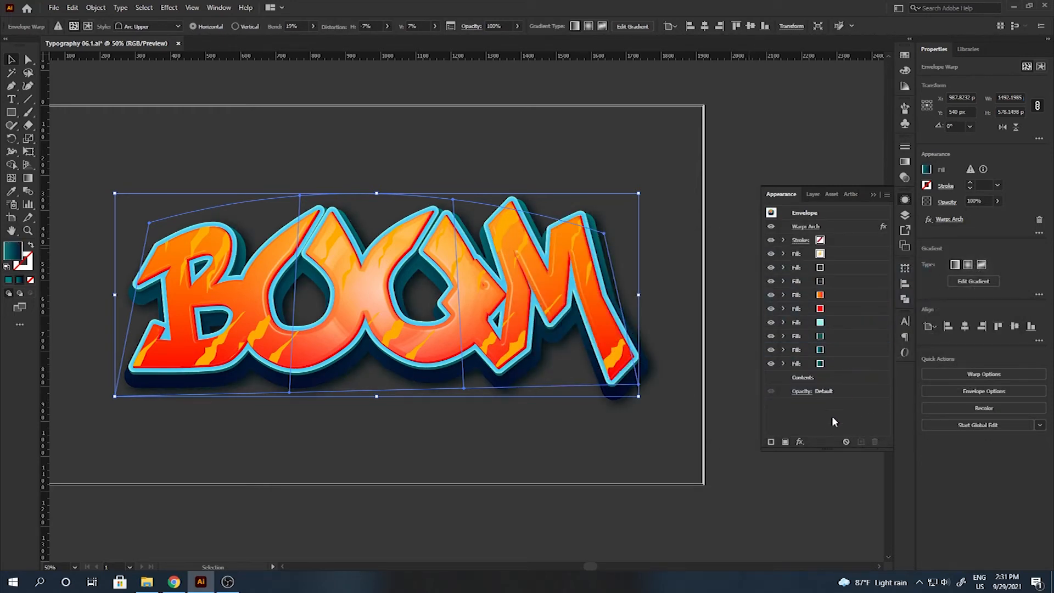
Add a new white fill at the bottom of the appearance stack.
click(785, 441)
drag(831, 385, 831, 384)
click(819, 377)
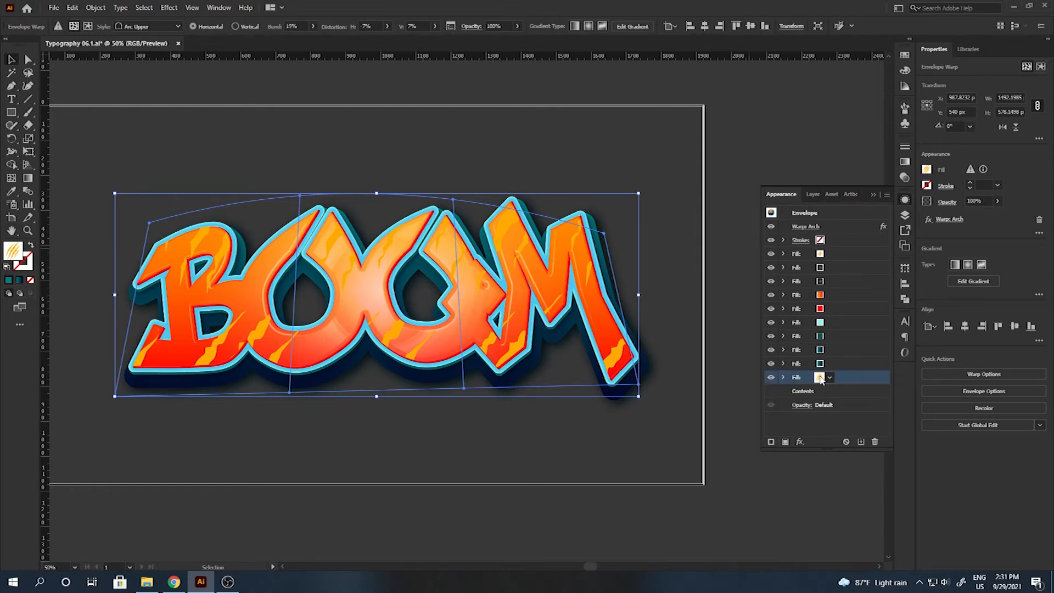
click(819, 377)
Give the white fill a 54 px Offset Path with round joins.
click(800, 441)
mouse_move(823, 229)
click(920, 233)
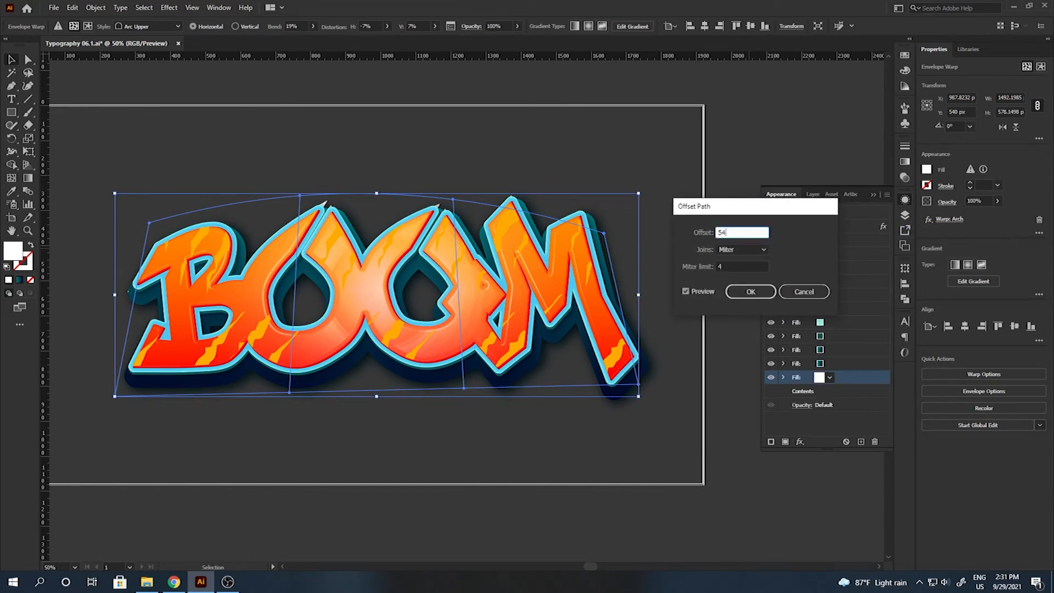
key(Down)
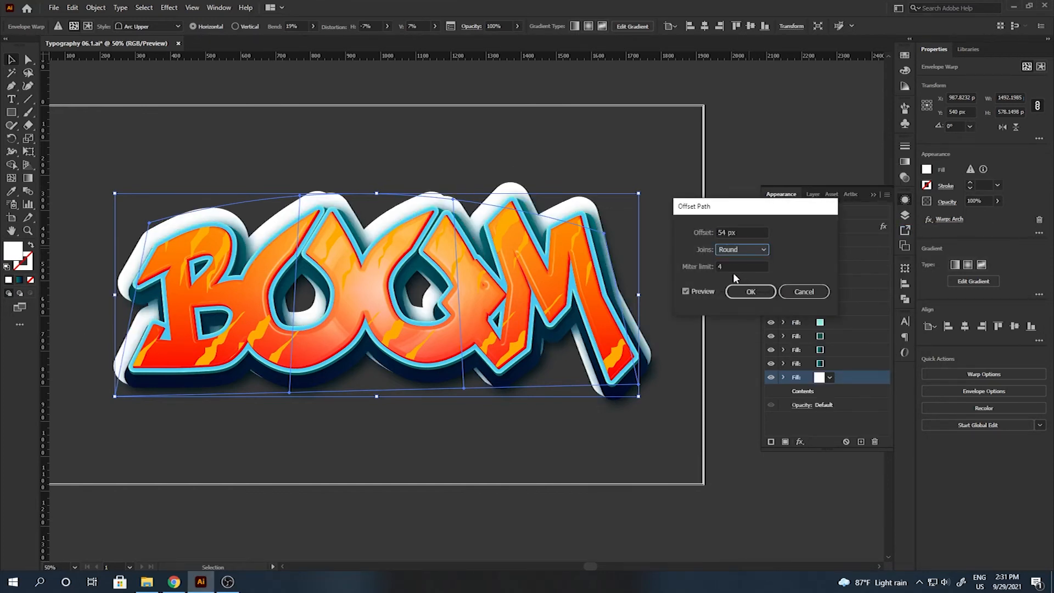
key(Tab)
text(1)
click(738, 293)
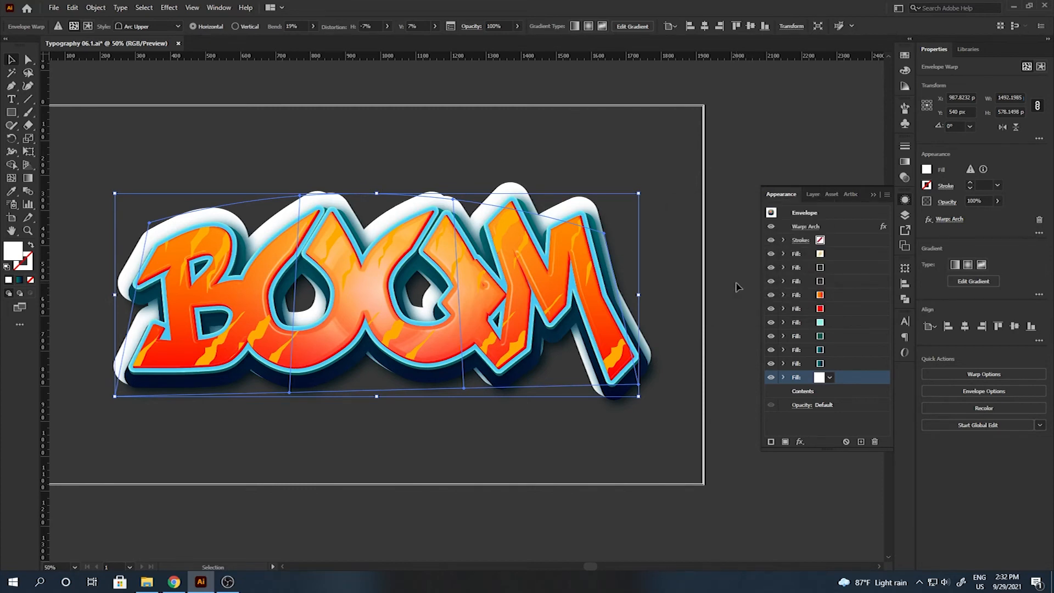
Shift the white outline 6 px right and 30 px down with a Transform effect.
click(800, 441)
mouse_move(839, 280)
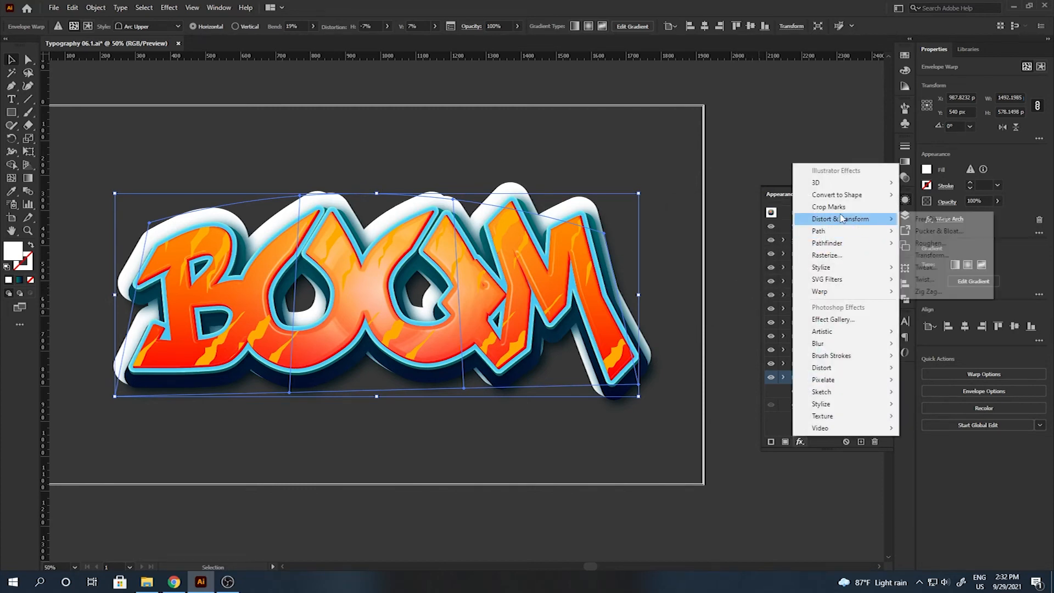
click(928, 257)
double_click(800, 225)
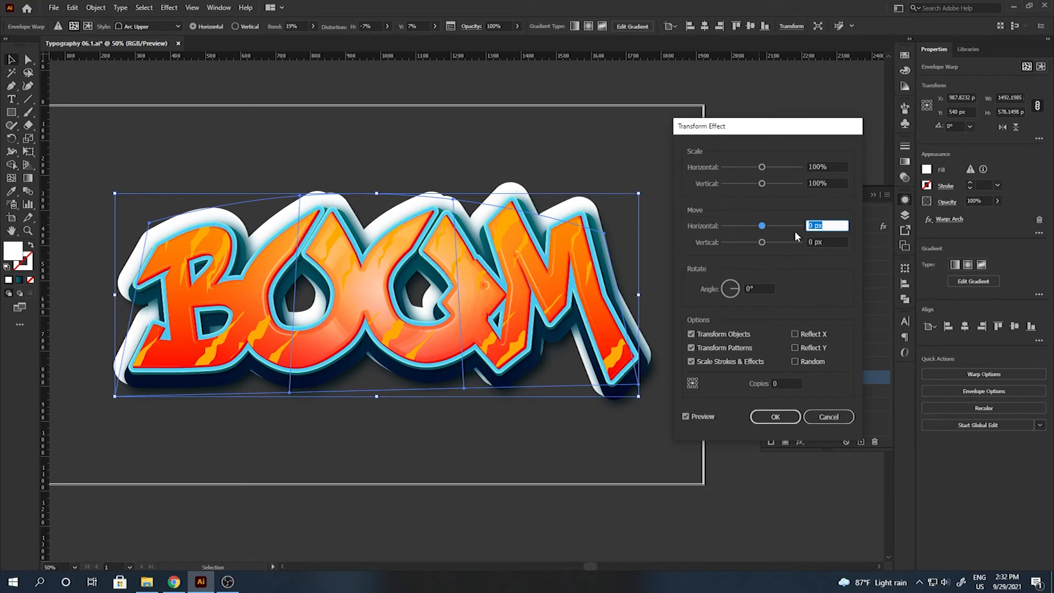
text(63)
key(BackSpace)
key(Tab)
text(30)
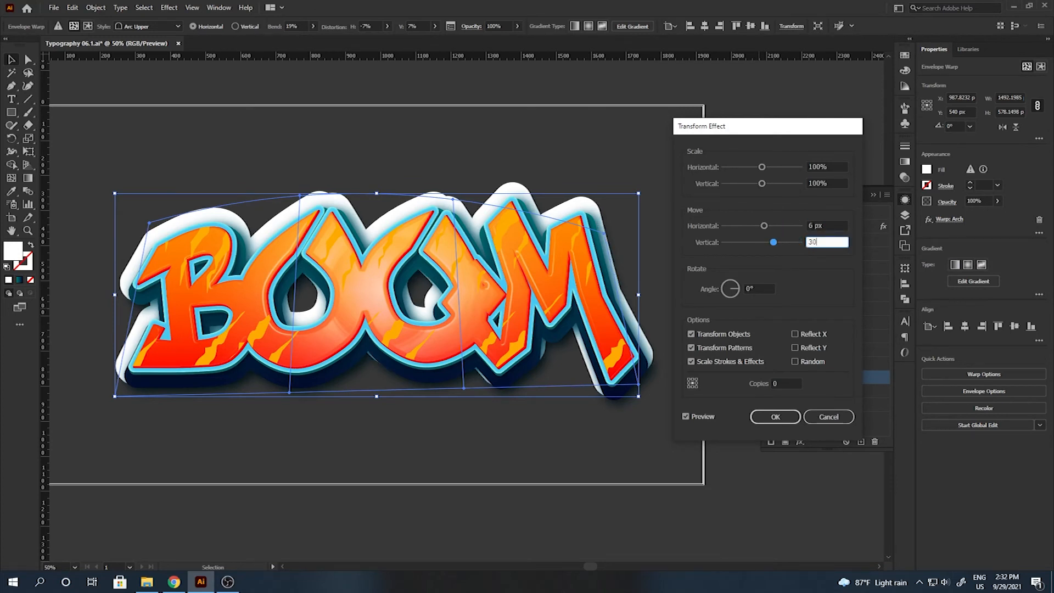
click(775, 417)
Add a 50% Overlay inner glow with 24 px blur to the white outline.
click(799, 442)
mouse_move(848, 267)
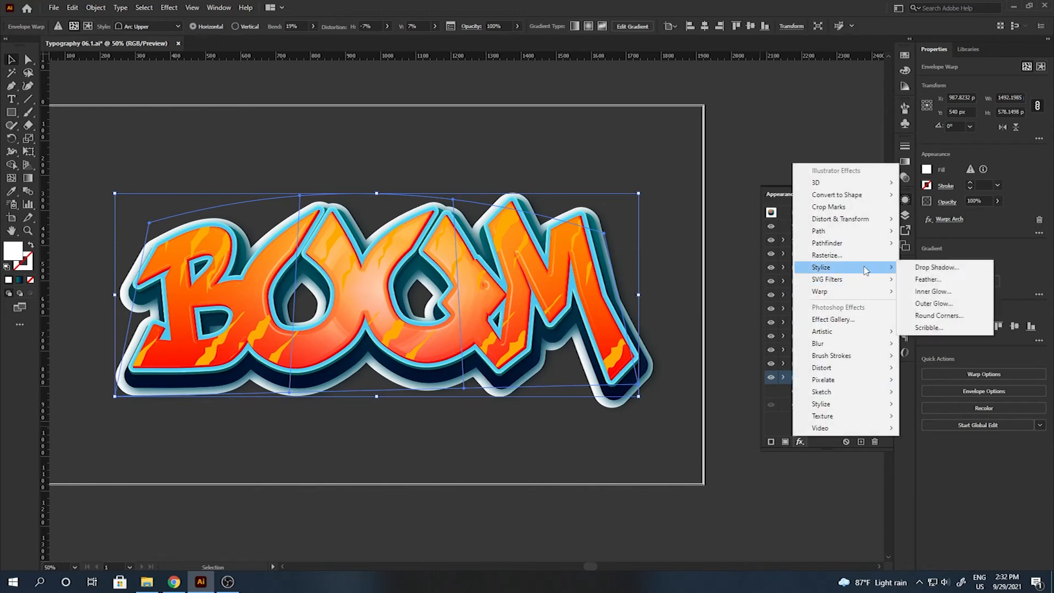
click(941, 293)
click(472, 157)
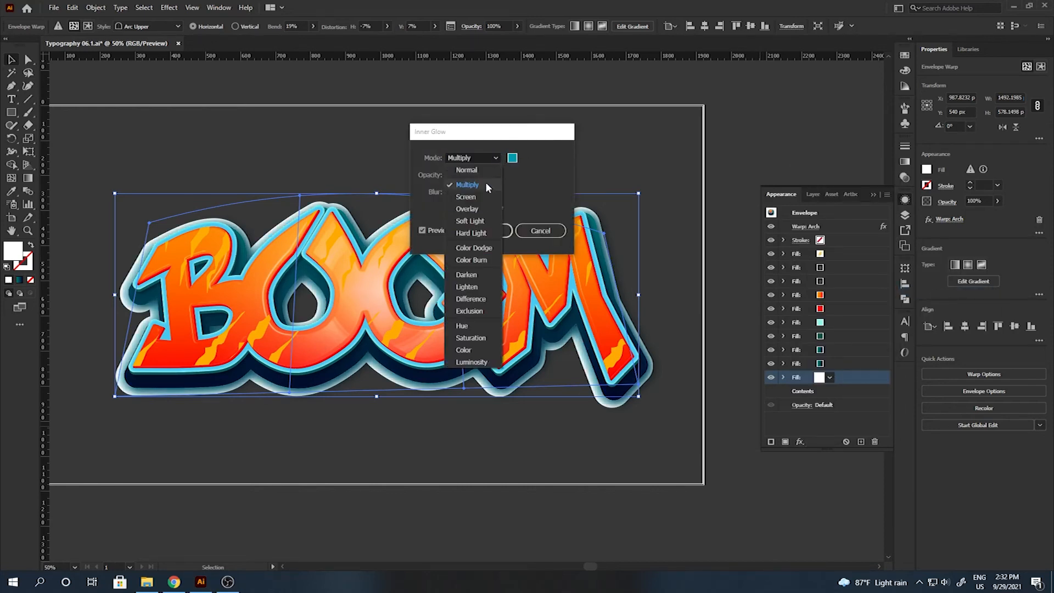
click(475, 209)
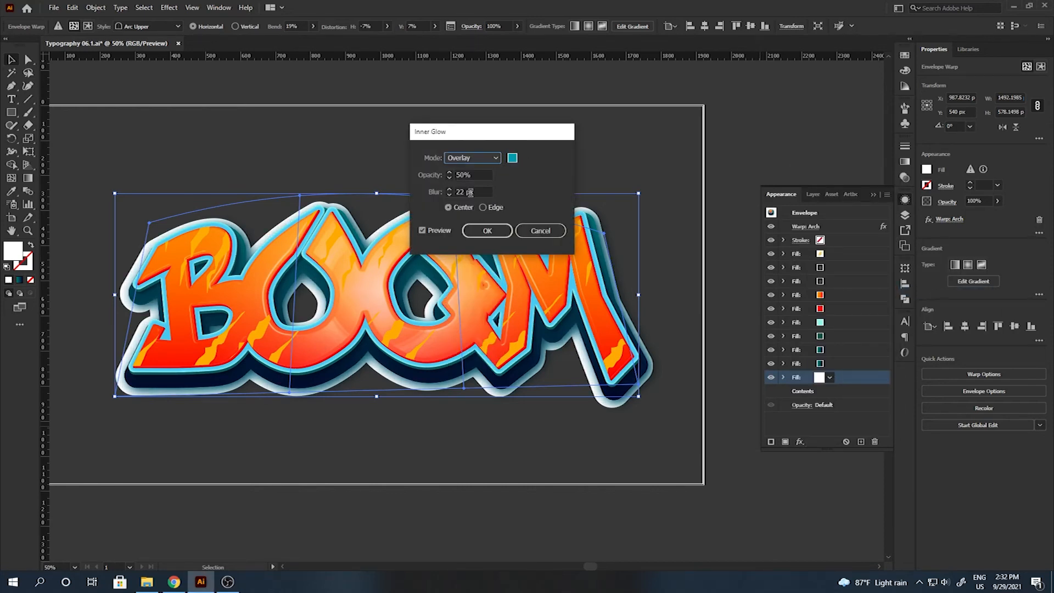
click(435, 192)
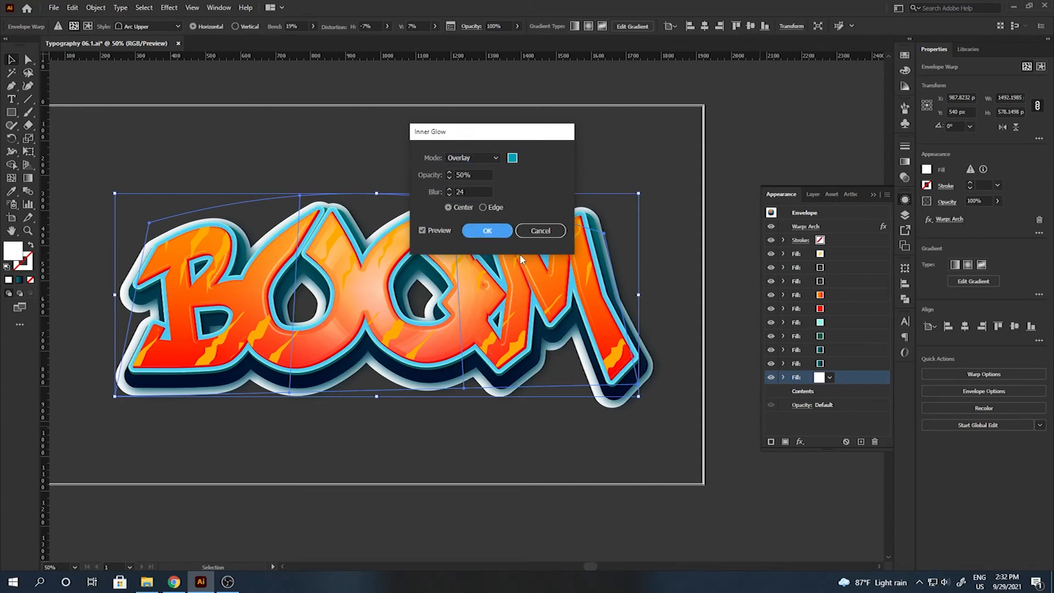
click(481, 231)
key(ctrl+0)
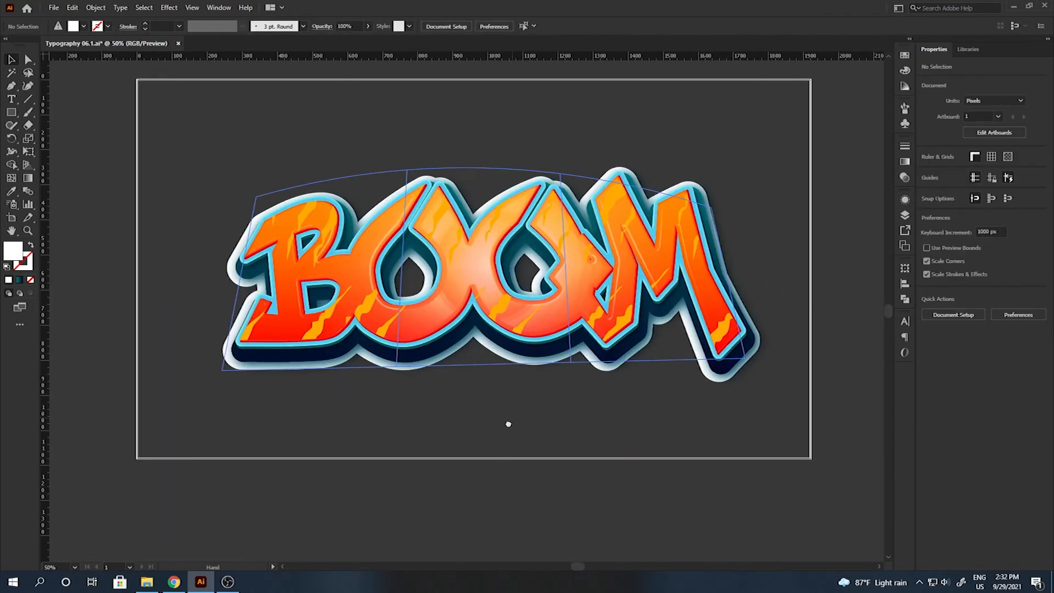
Deselect the artwork and try a 2 pt Paintbrush drip below the B, then undo it.
click(512, 430)
click(28, 112)
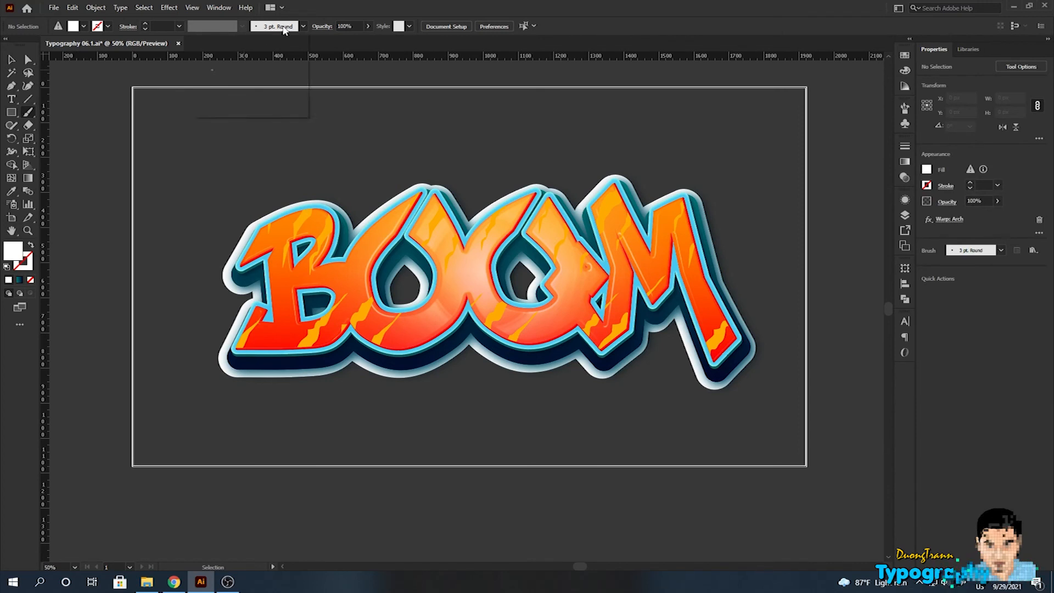
click(303, 26)
click(179, 26)
click(191, 86)
drag(261, 357, 297, 381)
key(ctrl+z)
Paint white 1 pt drips below the B and second O.
click(178, 26)
click(192, 74)
drag(521, 376, 538, 379)
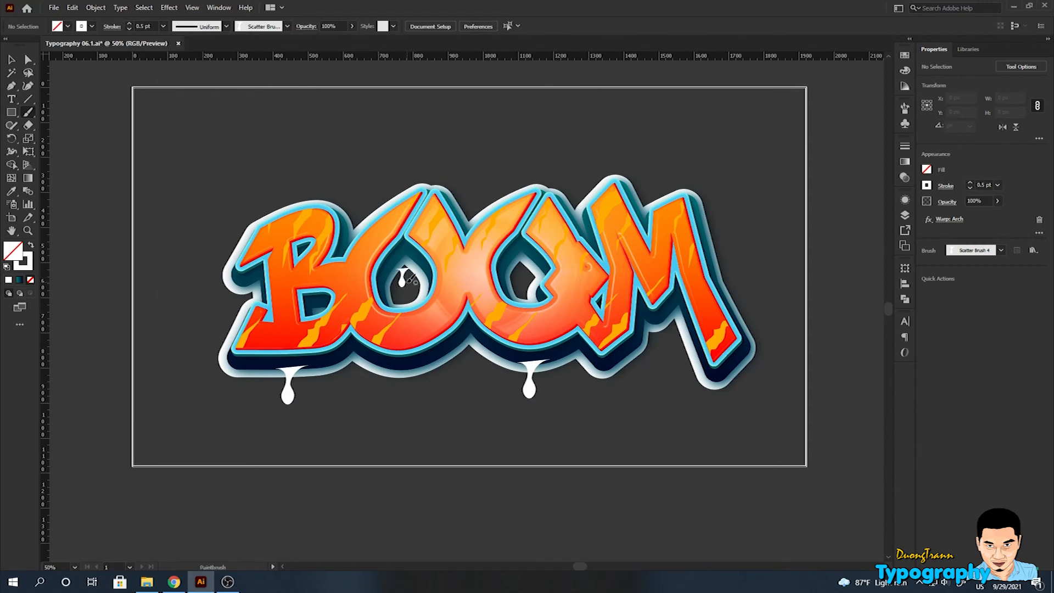
click(163, 27)
click(175, 90)
Add white Scatter Brush 3 splatters at 2 pt near the B and M.
click(286, 26)
click(241, 74)
click(163, 26)
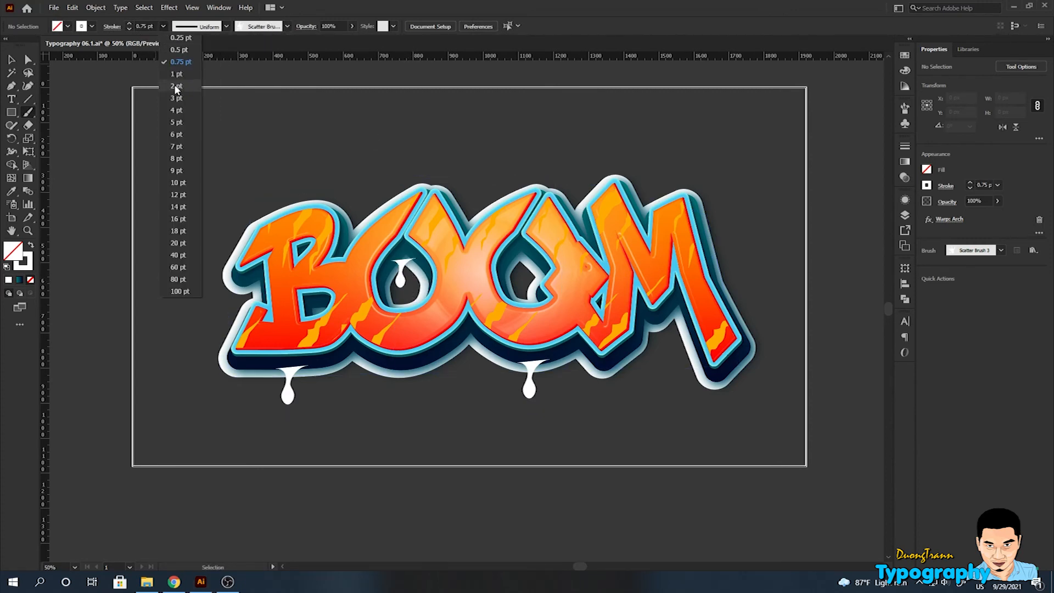
click(176, 86)
click(667, 200)
click(721, 310)
click(348, 222)
Add smaller splatters inside both O's and a 1 pt splatter left of the B.
click(163, 26)
click(175, 37)
click(405, 292)
click(163, 26)
click(175, 73)
click(521, 280)
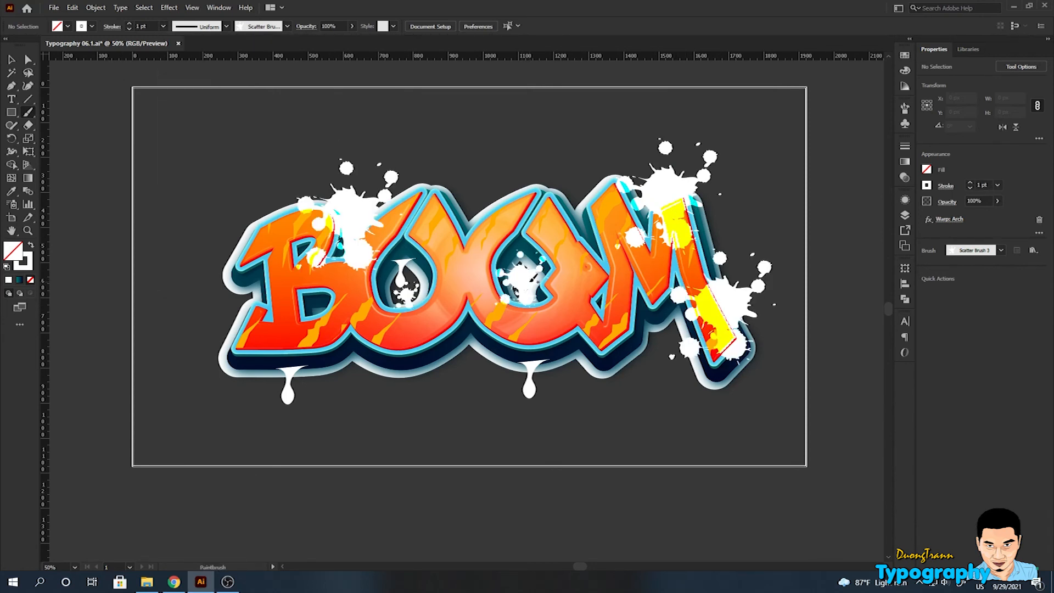
click(237, 301)
Scatter 2 pt Scatter Brush 1 splatters left of B, above O, below letters and on M.
click(287, 26)
click(190, 76)
click(163, 26)
click(176, 86)
click(226, 233)
click(472, 206)
click(461, 368)
click(340, 365)
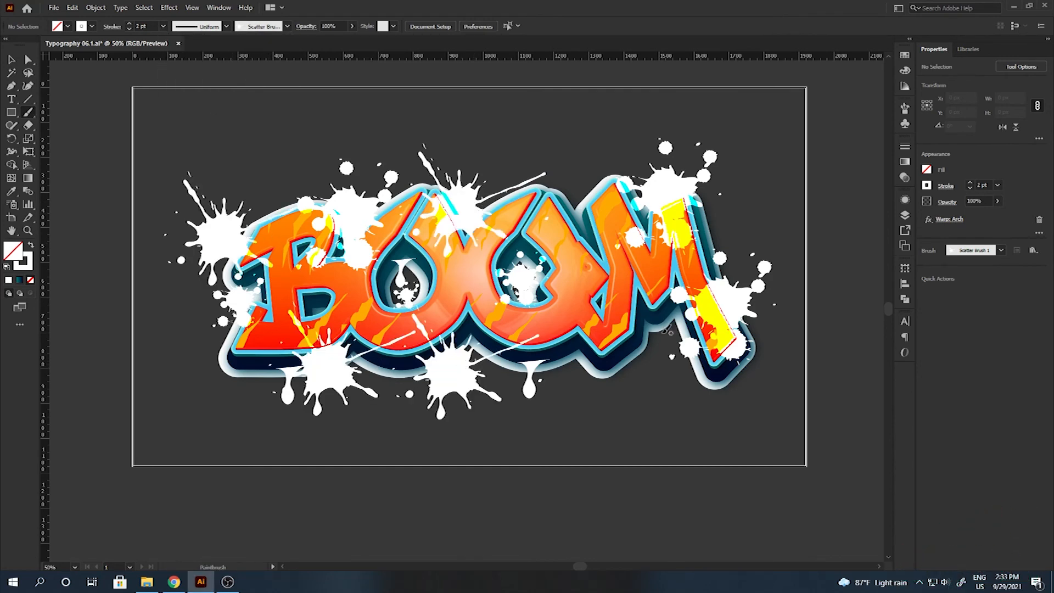
click(663, 328)
Add 1 pt splatters on and beside the M, above the O, and around the B.
click(163, 26)
click(175, 74)
click(570, 202)
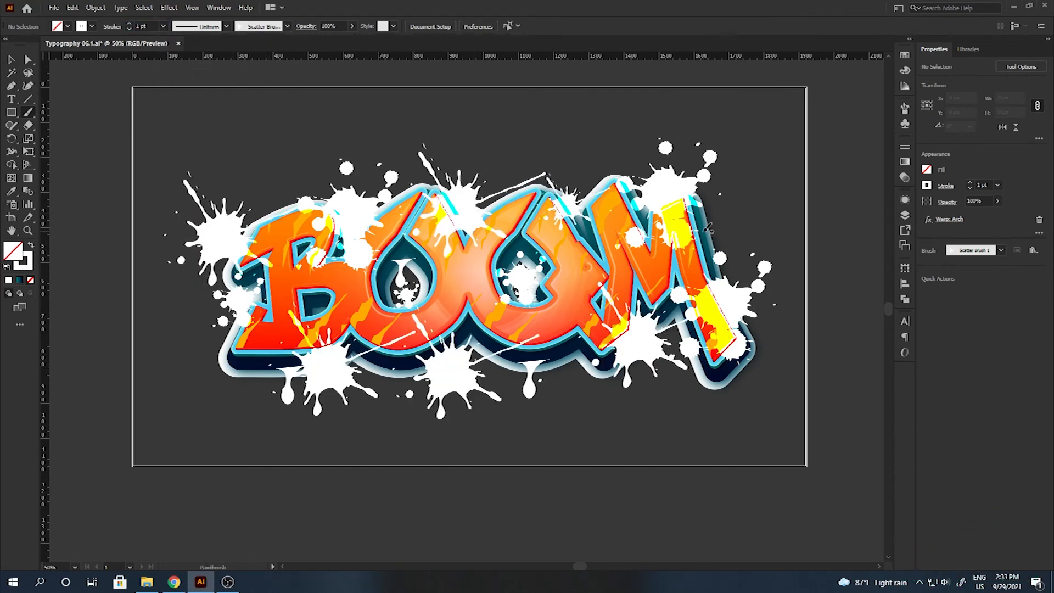
click(709, 237)
click(512, 189)
click(322, 306)
click(227, 367)
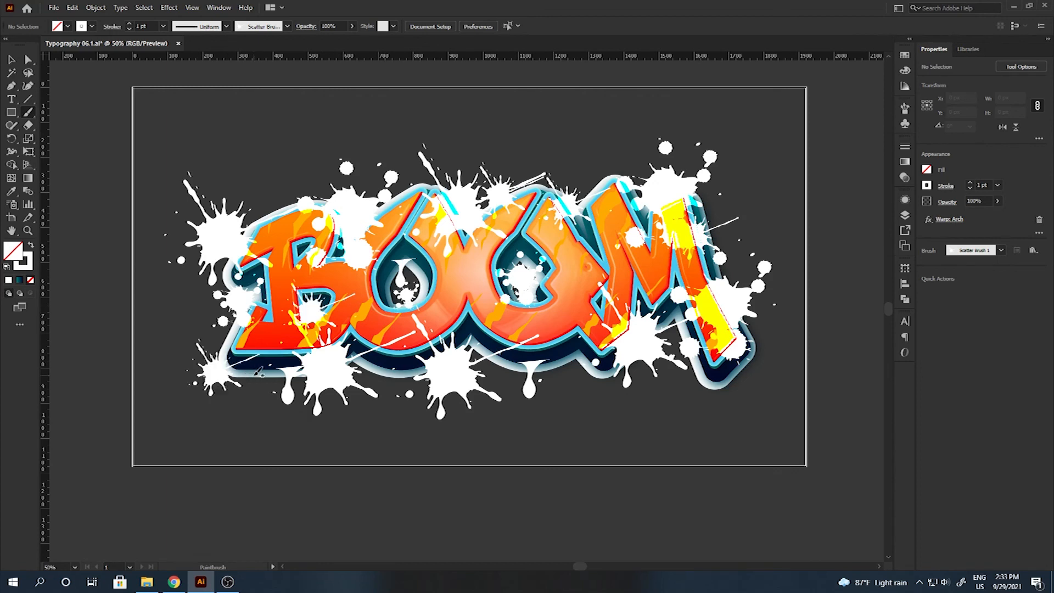
Select the warped BOOM envelope with the Selection tool.
key(v)
click(462, 282)
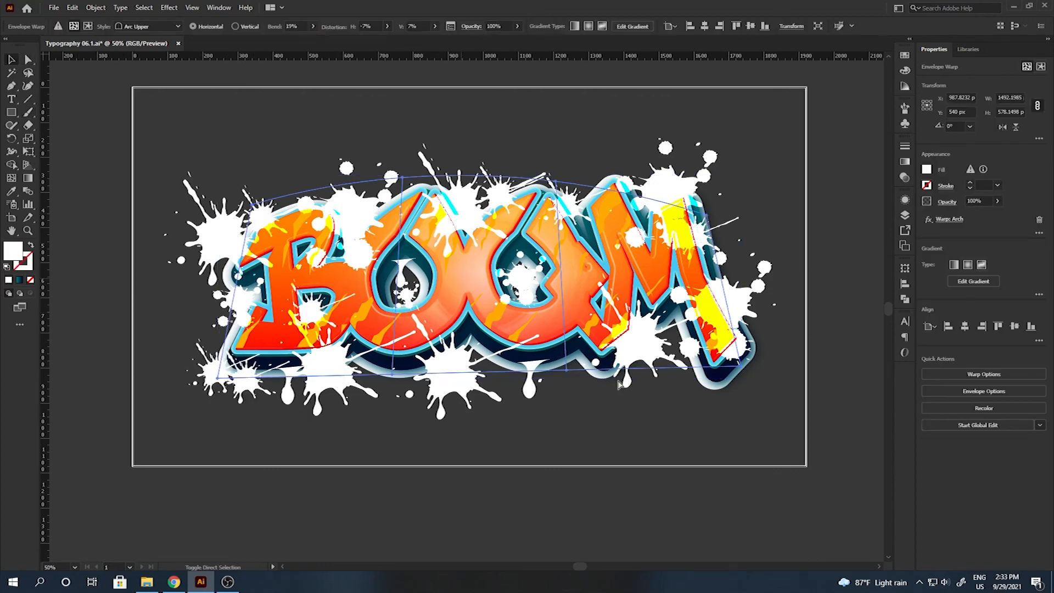